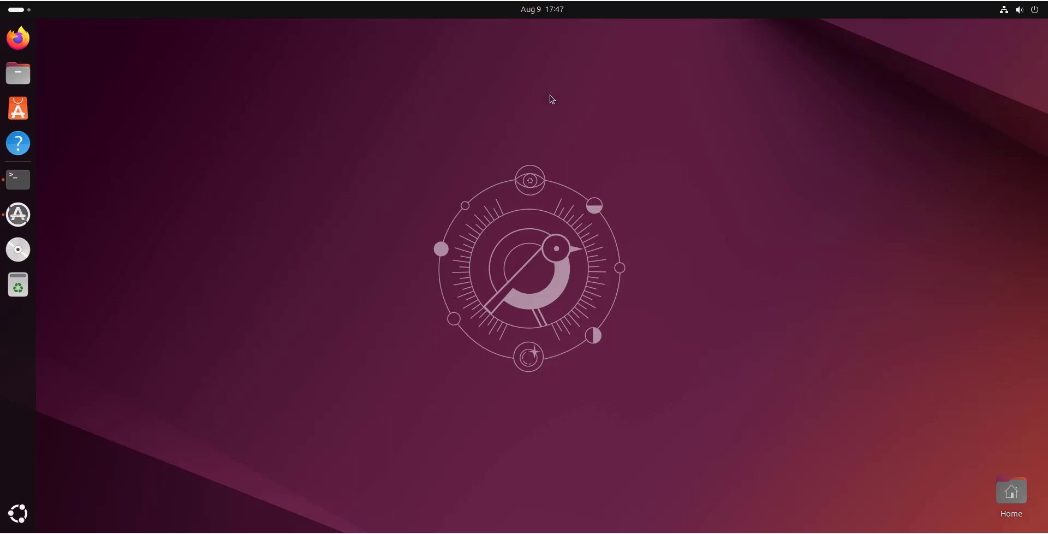
Step: Open a terminal and run hostnamectl, highlighting the 'Operating System: Ubuntu 24.10' line
left_click(18, 179)
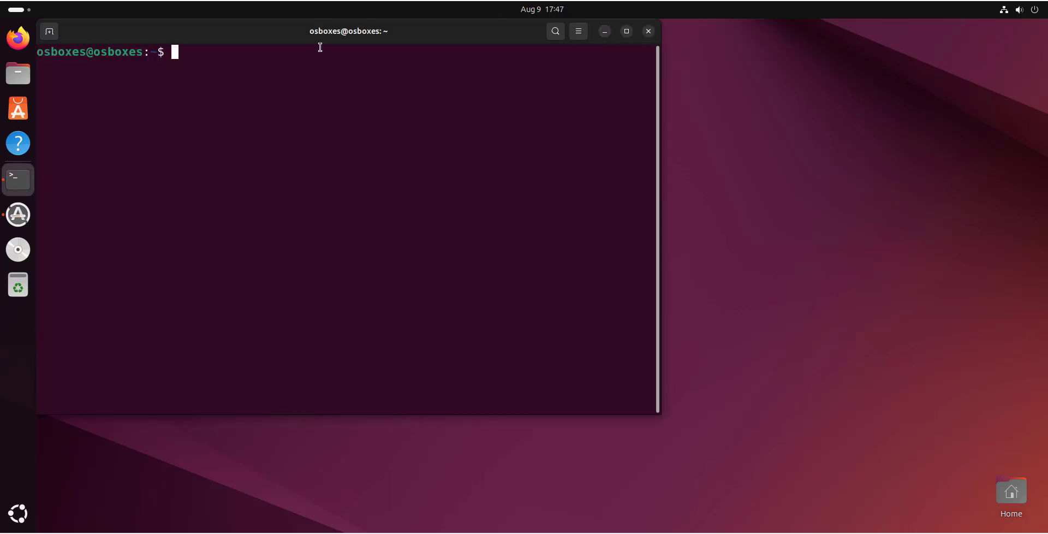
key("Return")
key("Return")
type("hostnamectl")
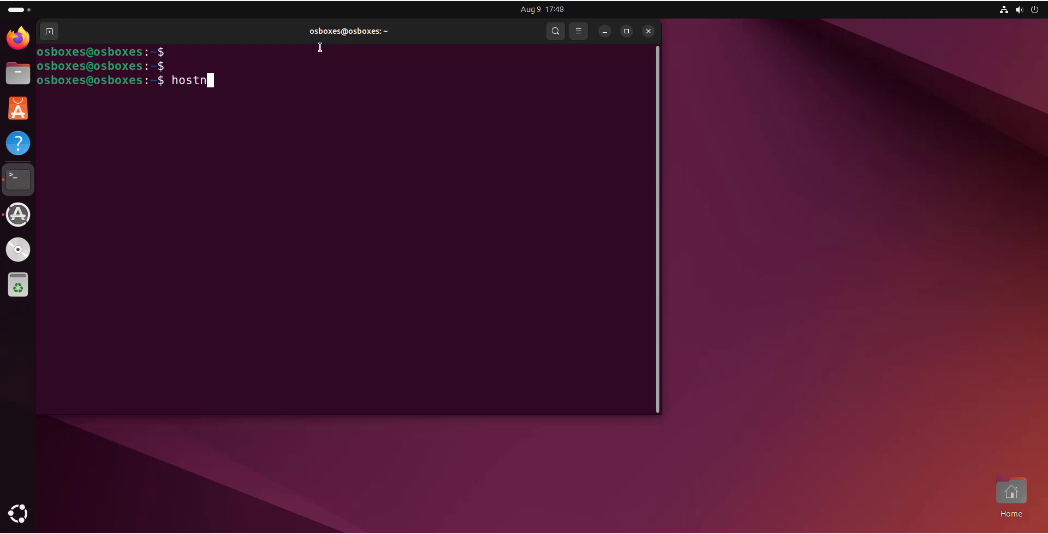
key("Return")
key("Return")
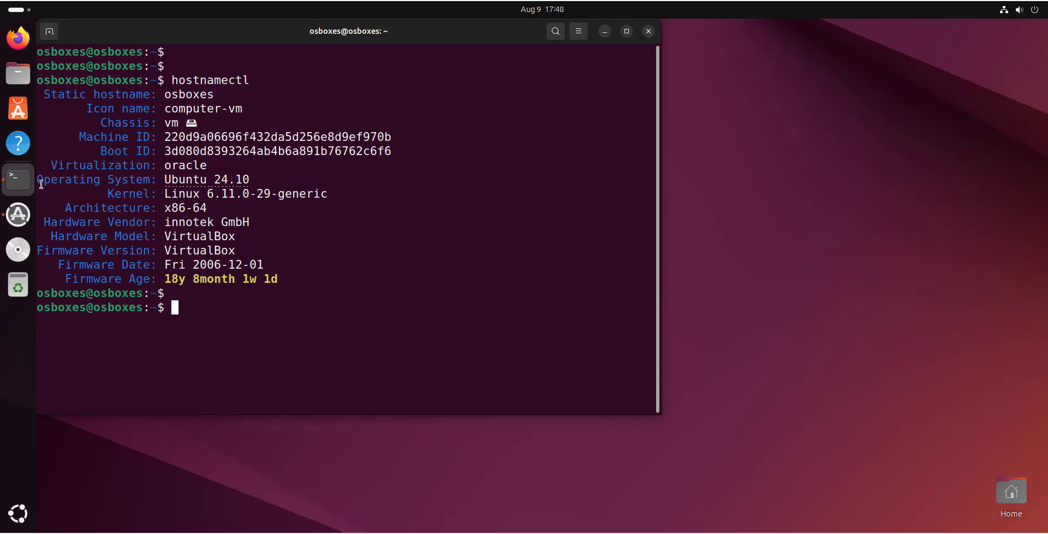
left_click_drag(37, 180, 251, 179)
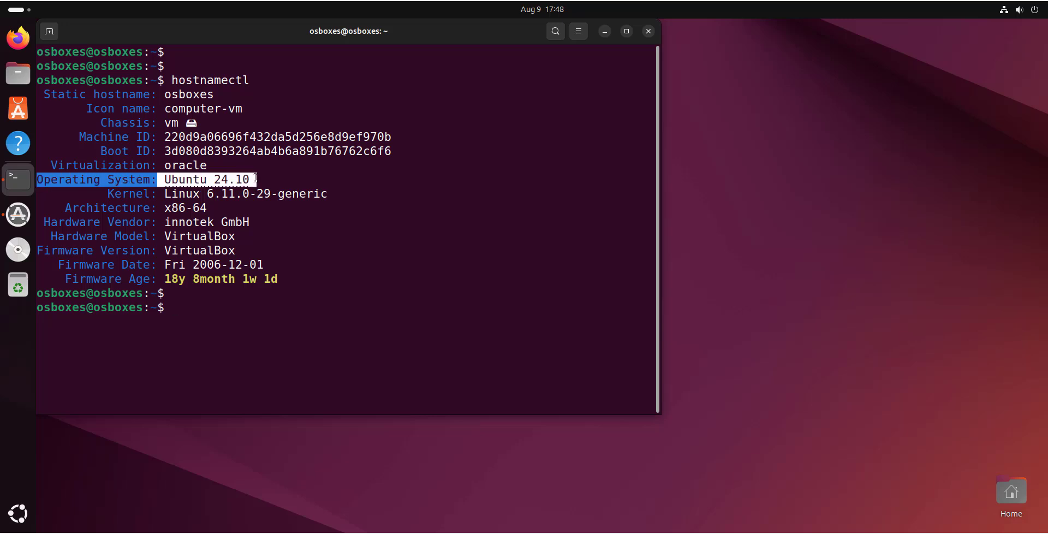
left_click(330, 313)
Step: Print /etc/os-release and highlight the Oracular Oriole release name
key("Return")
key("Return")
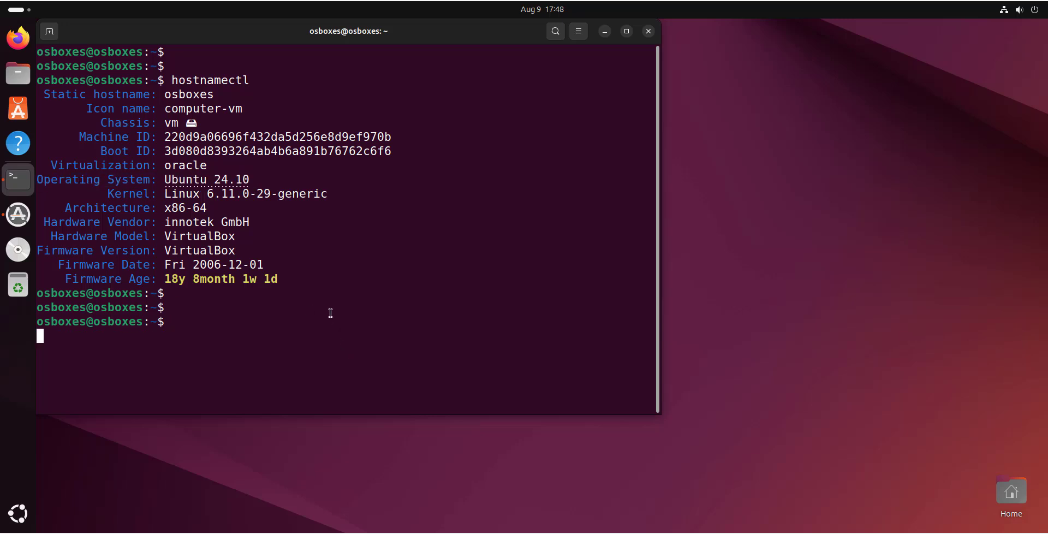
type("cat /etc/os-re")
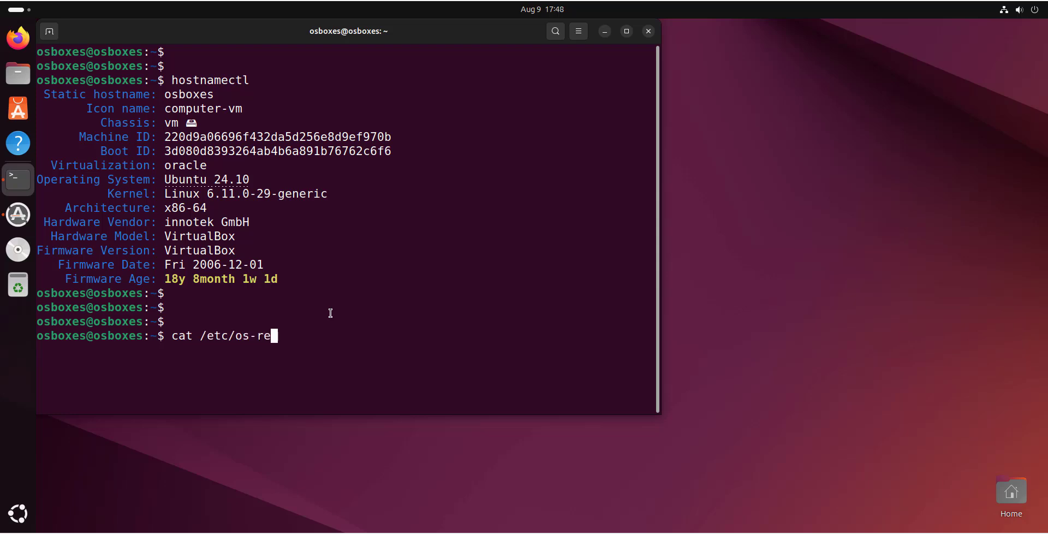
key("Tab")
key("Return")
key("Return")
key("Return")
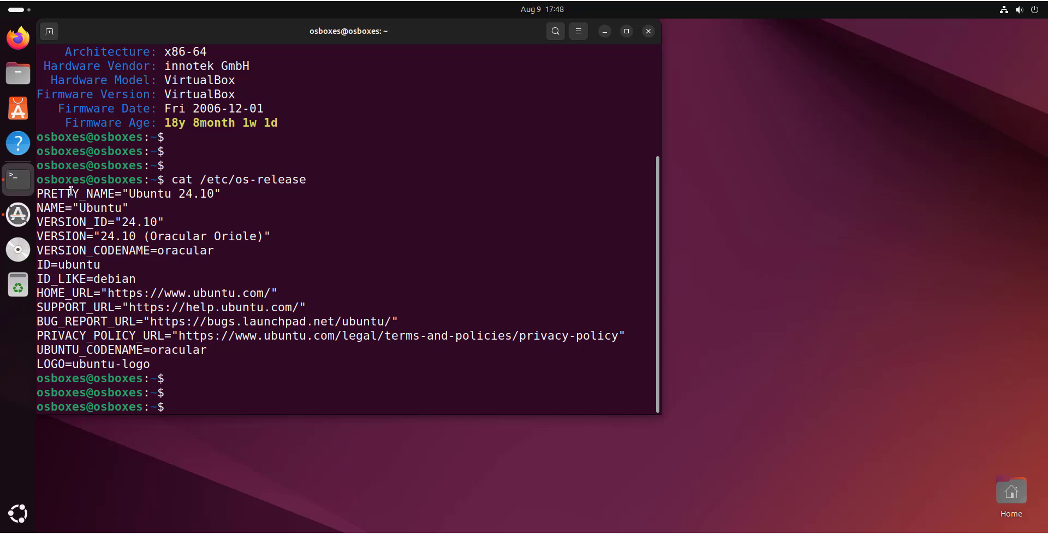
left_click_drag(149, 236, 256, 236)
Step: Minimize the terminal window to the dock
left_click(605, 31)
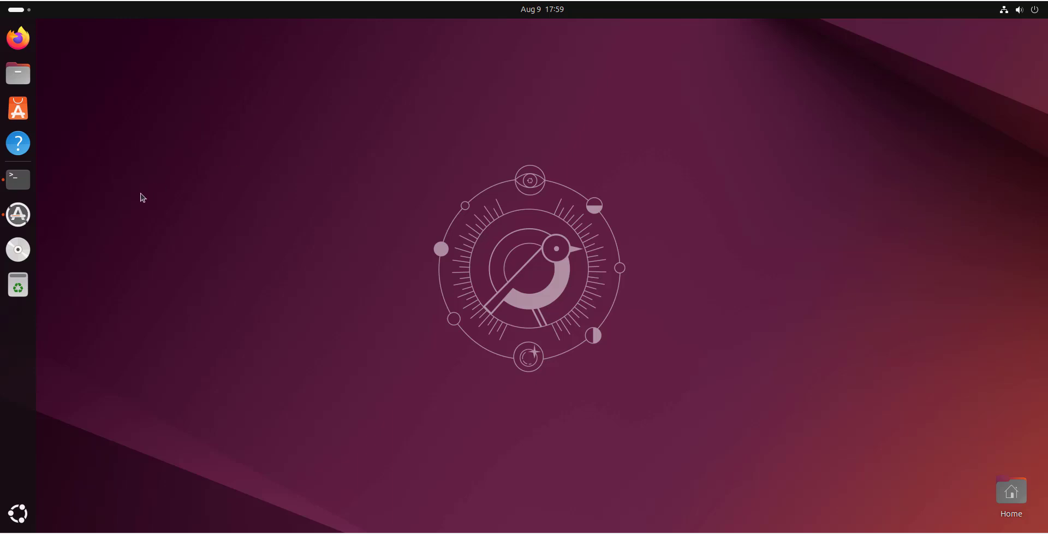
Step: Launch Software Updater, expand the update details, and install the 118.5 MB of updates
left_click(20, 217)
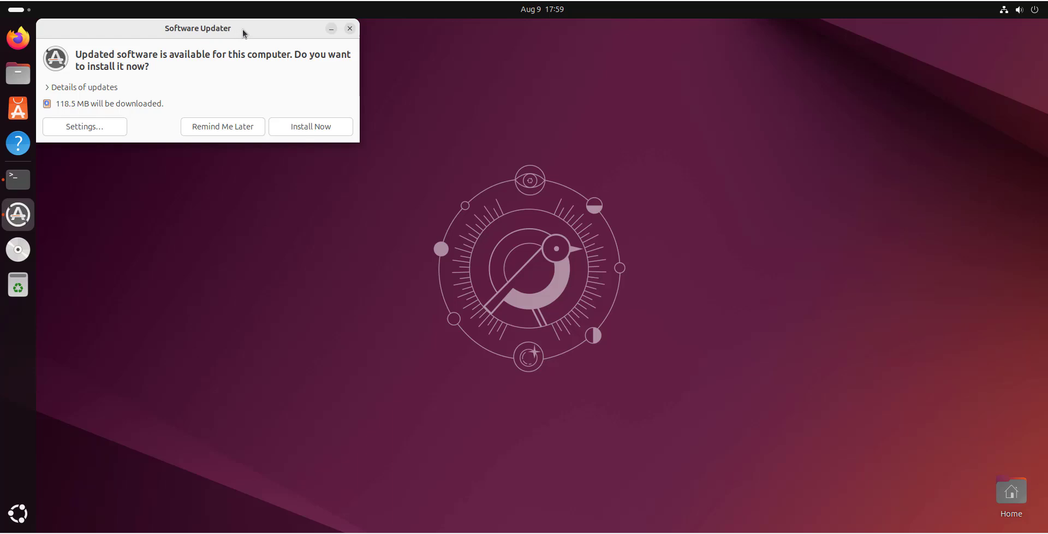
left_click_drag(243, 29, 253, 32)
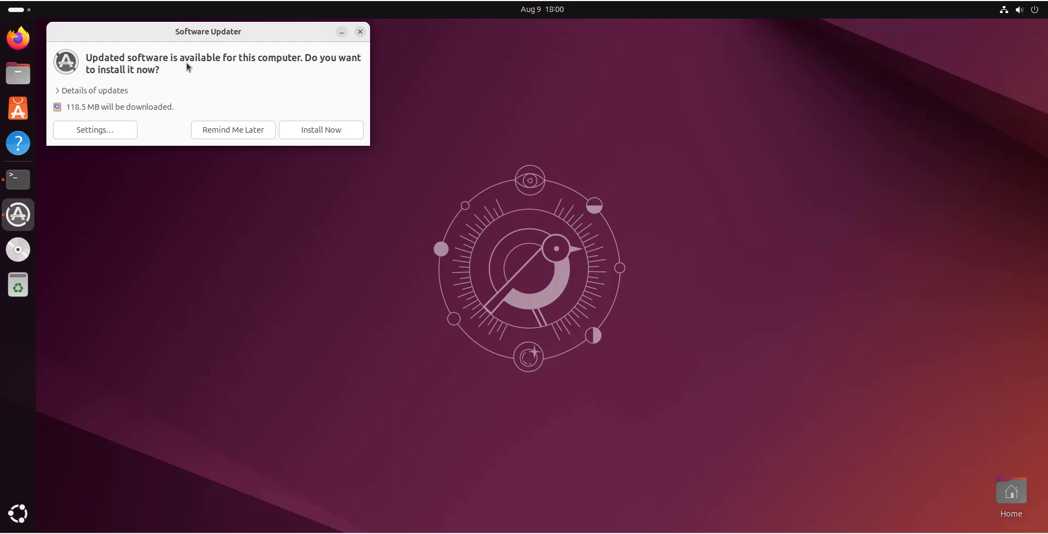
left_click(58, 91)
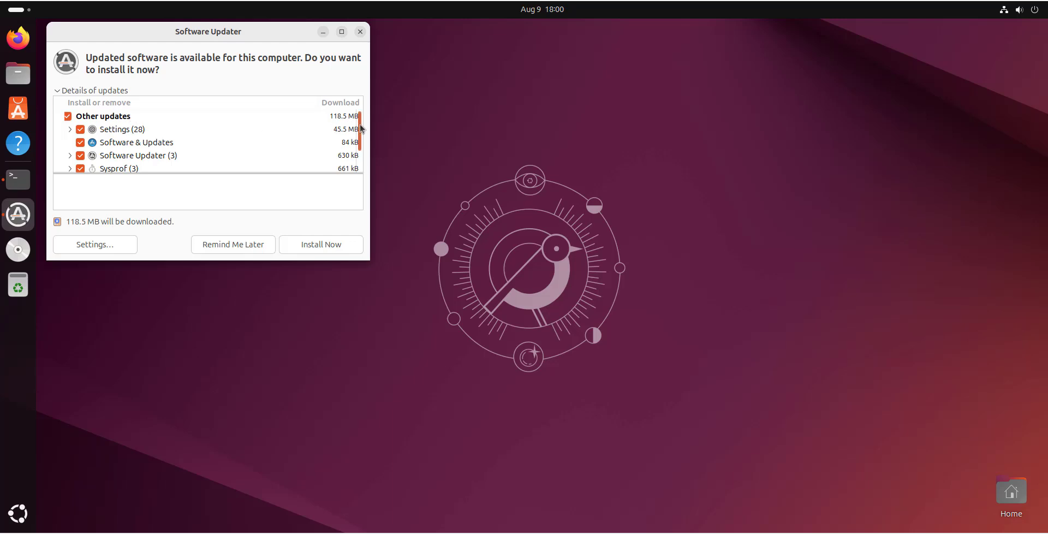
mouse_move(360, 128)
left_mouse_down()
mouse_move(362, 159)
mouse_move(361, 123)
left_mouse_up()
left_click_drag(244, 34, 247, 36)
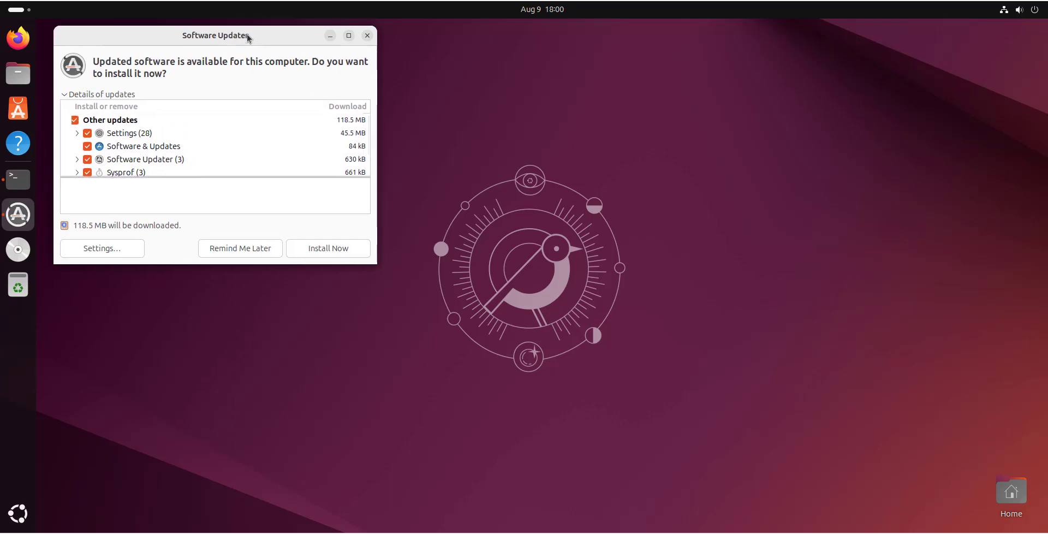
left_click(342, 250)
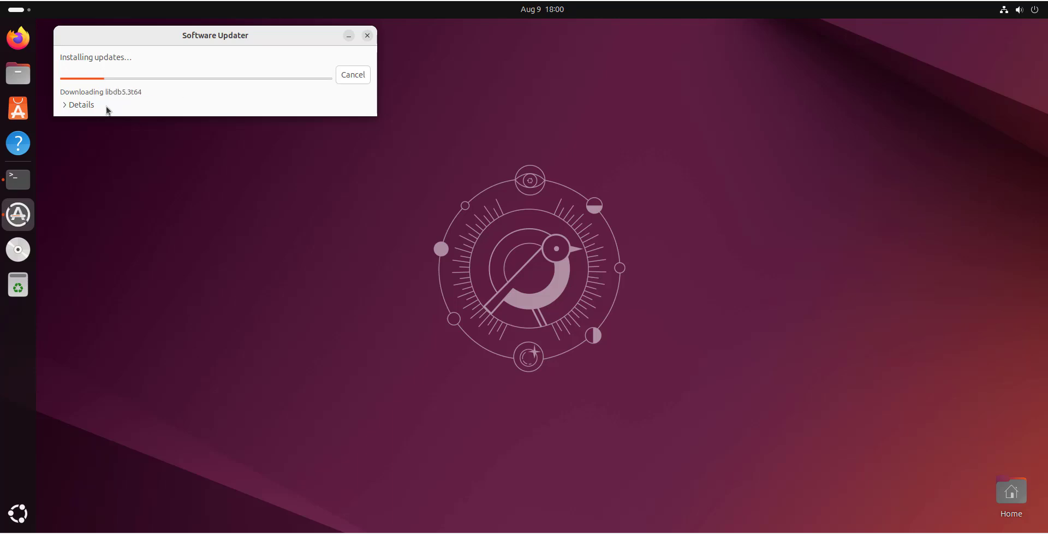
Step: Show installation progress details and shift the updater window right while updates install
left_click(65, 107)
left_click_drag(294, 35, 331, 38)
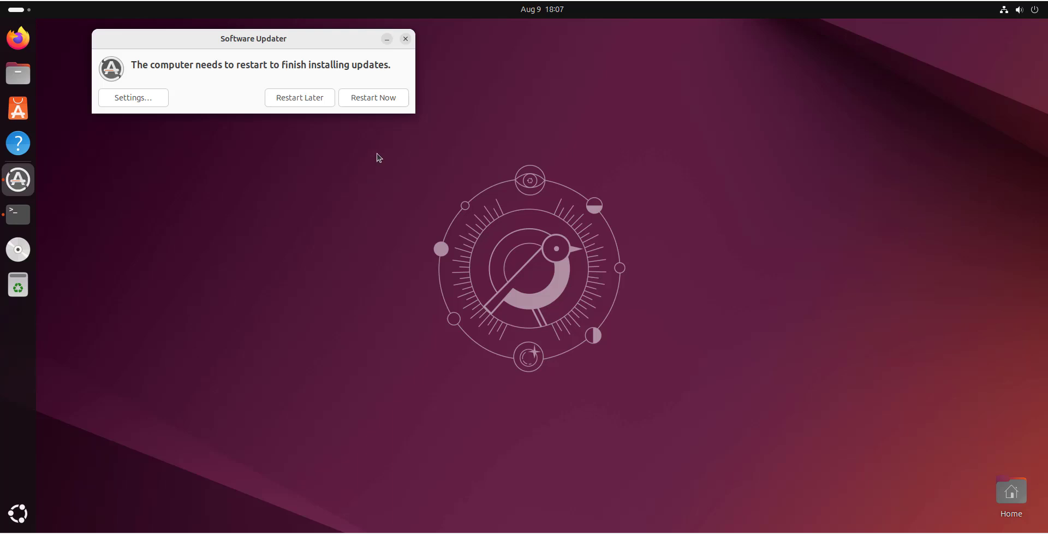
Step: Relaunch Software Updater via an app search for 'software' and move its restart prompt down-right
left_click(387, 39)
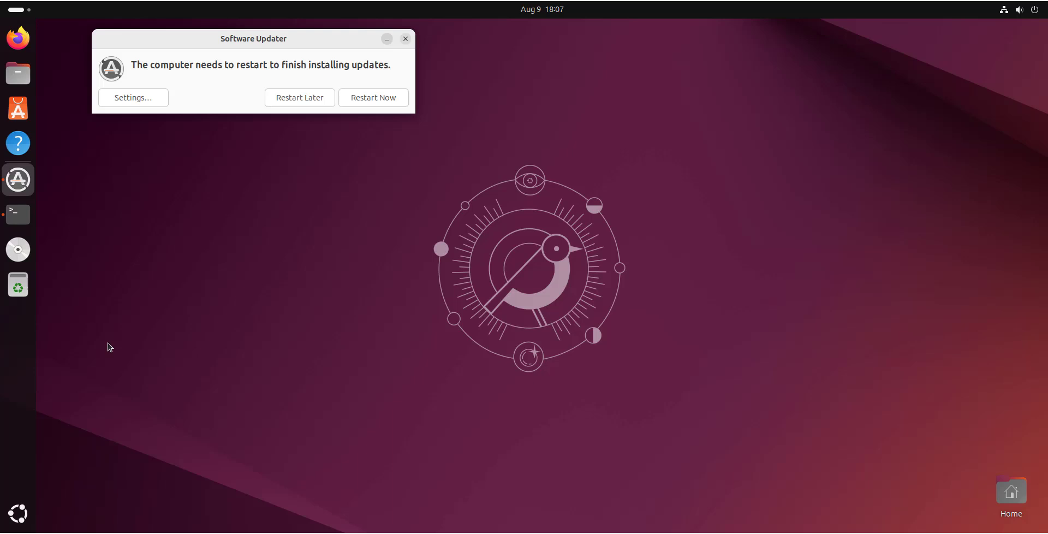
left_click(18, 524)
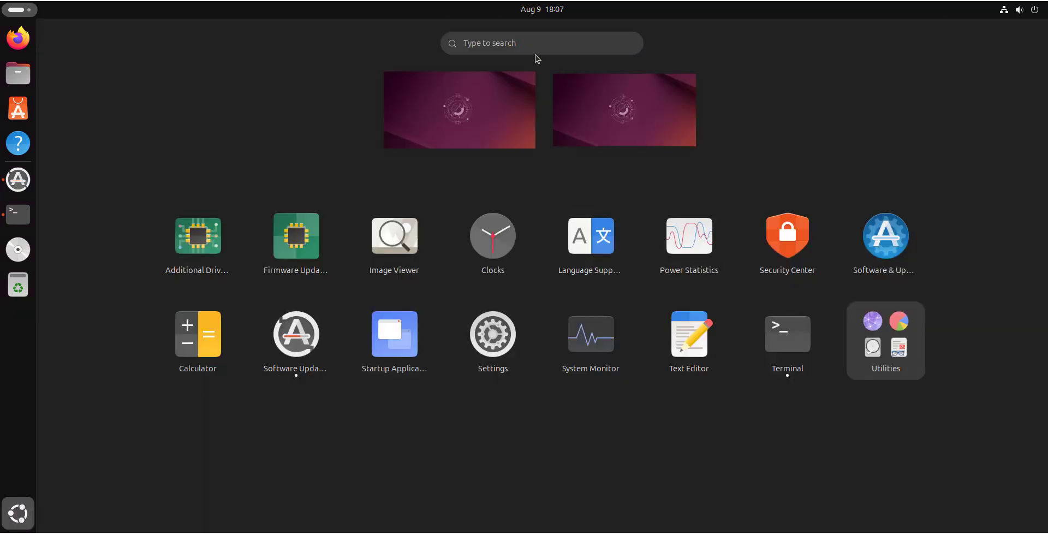
left_click(517, 44)
type("s")
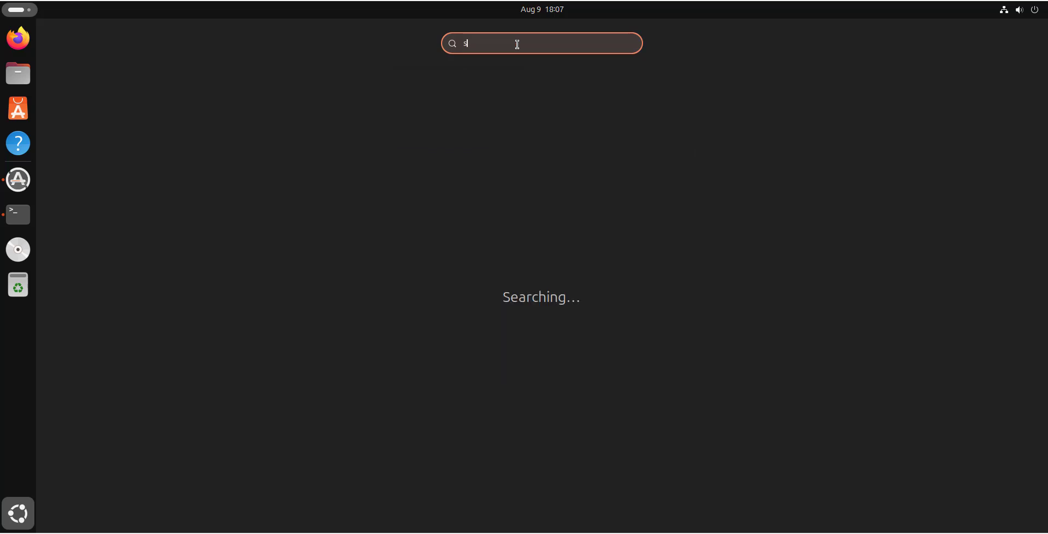
type("oftware")
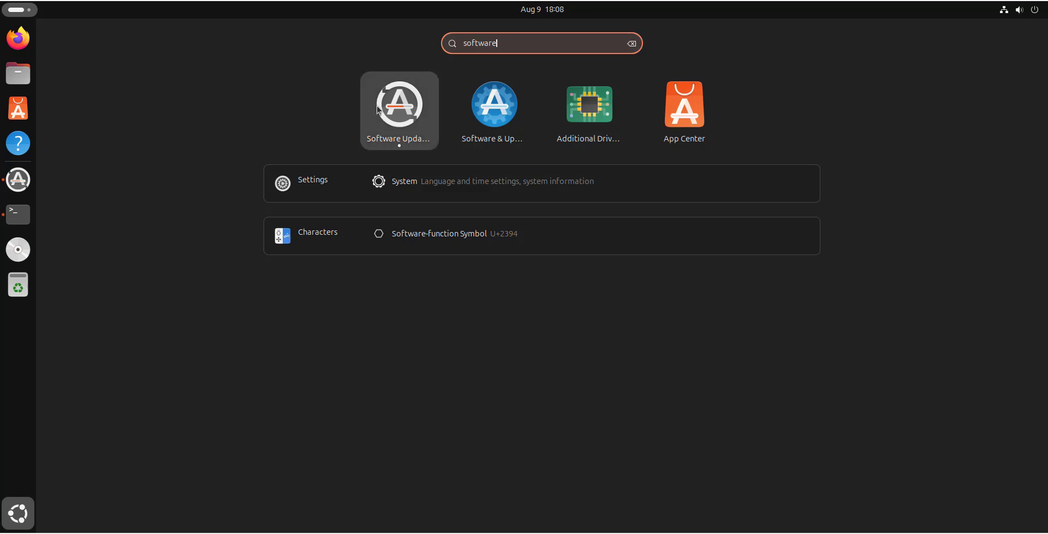
left_click(401, 114)
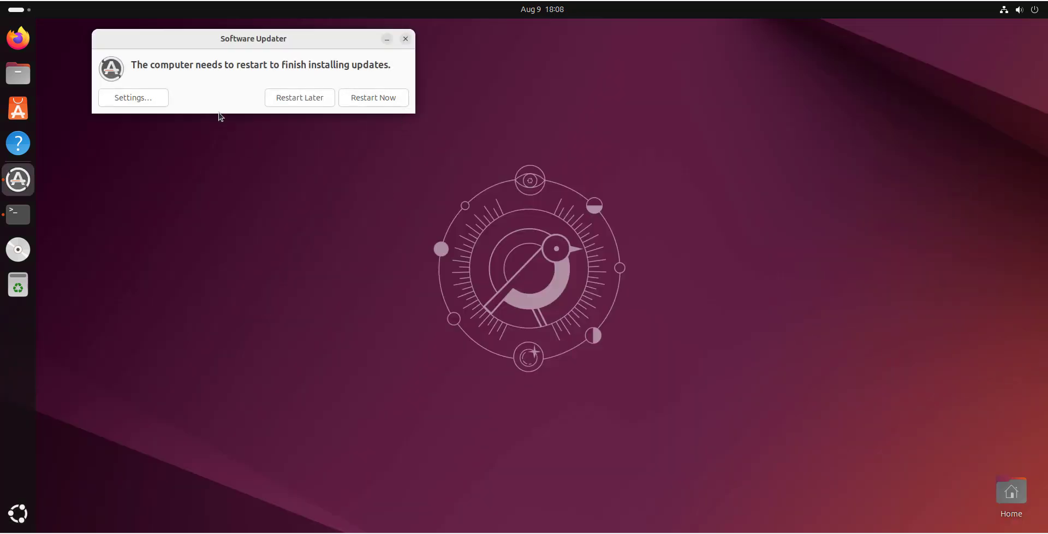
left_click_drag(296, 41, 340, 44)
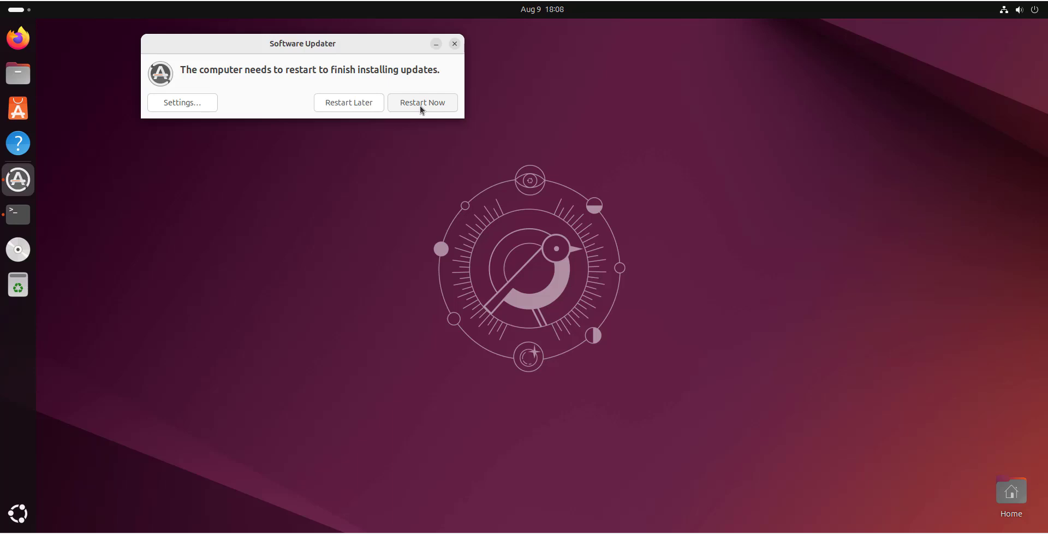
Step: Choose Restart Now to reboot and finish installing the updates
left_click(420, 104)
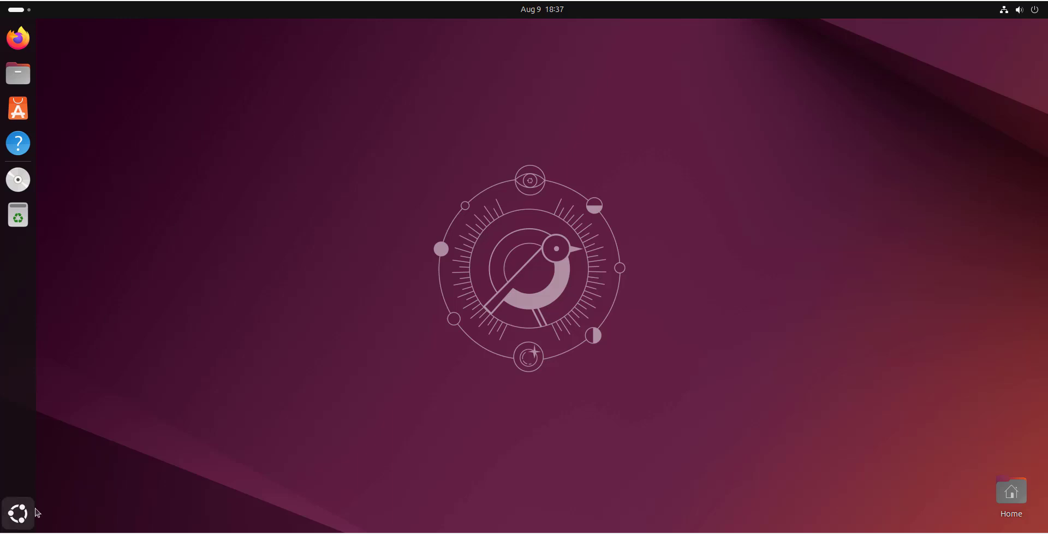
Step: Search the app overview for 'software' and launch Software Updater to check for upgrades
left_click(18, 513)
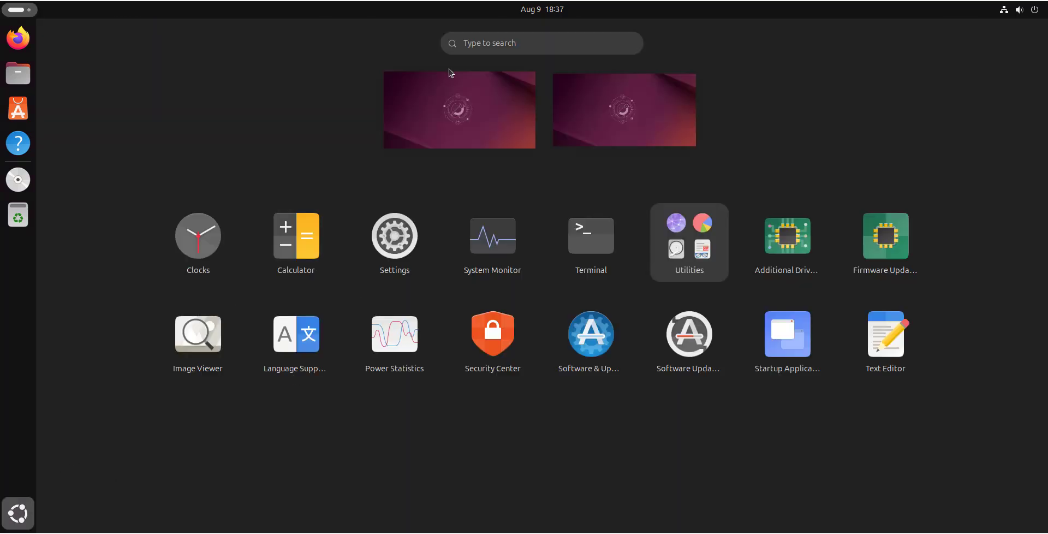
left_click(492, 45)
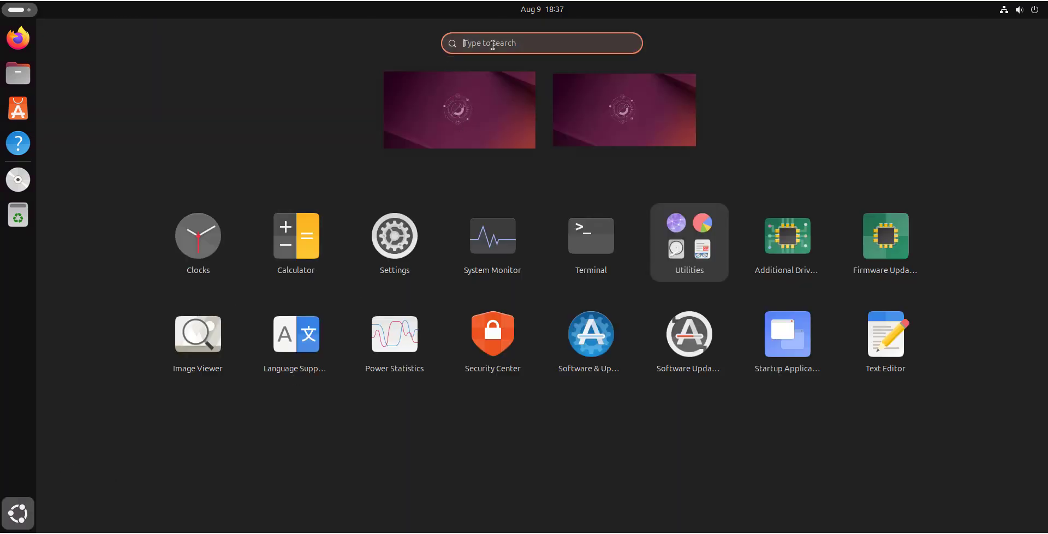
type("soft")
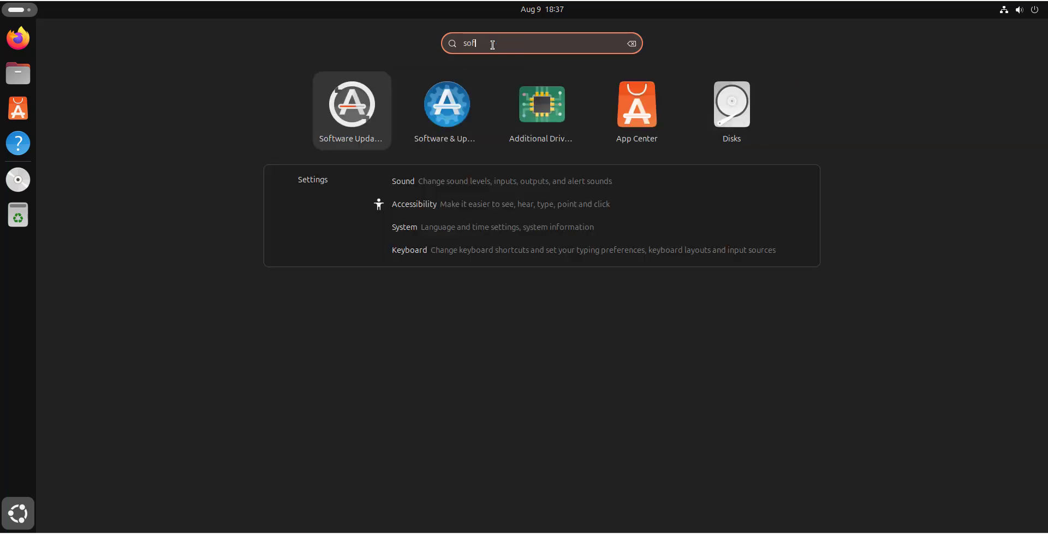
type("ware")
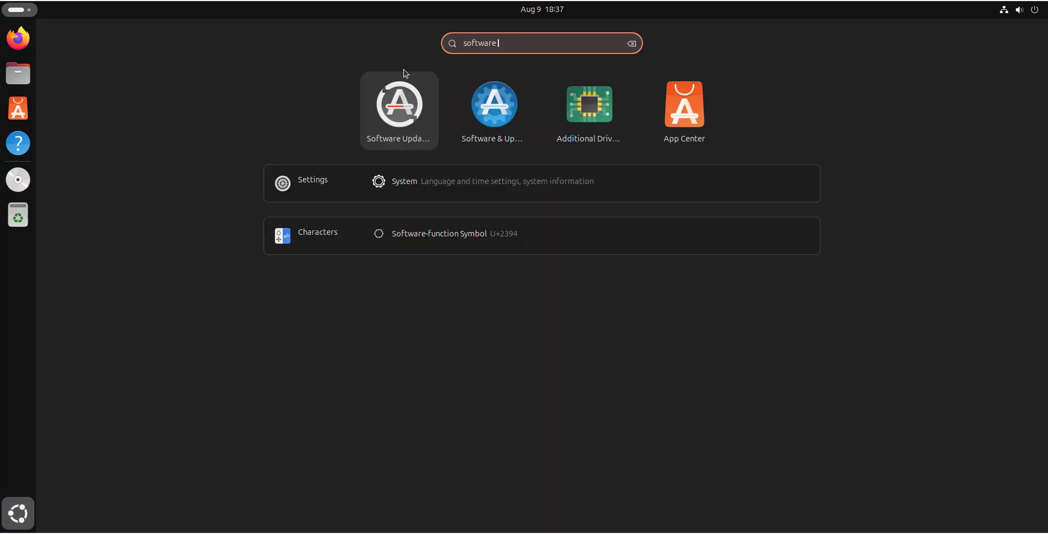
left_click(411, 107)
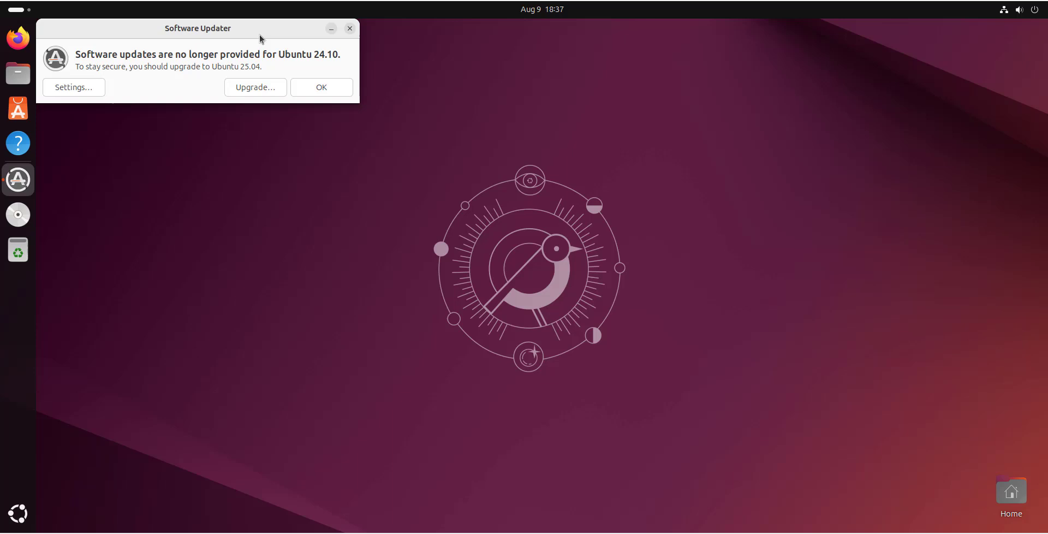
Step: Move the end-of-support dialog toward the centre and choose Upgrade… to Ubuntu 25.04
left_click_drag(256, 38, 374, 93)
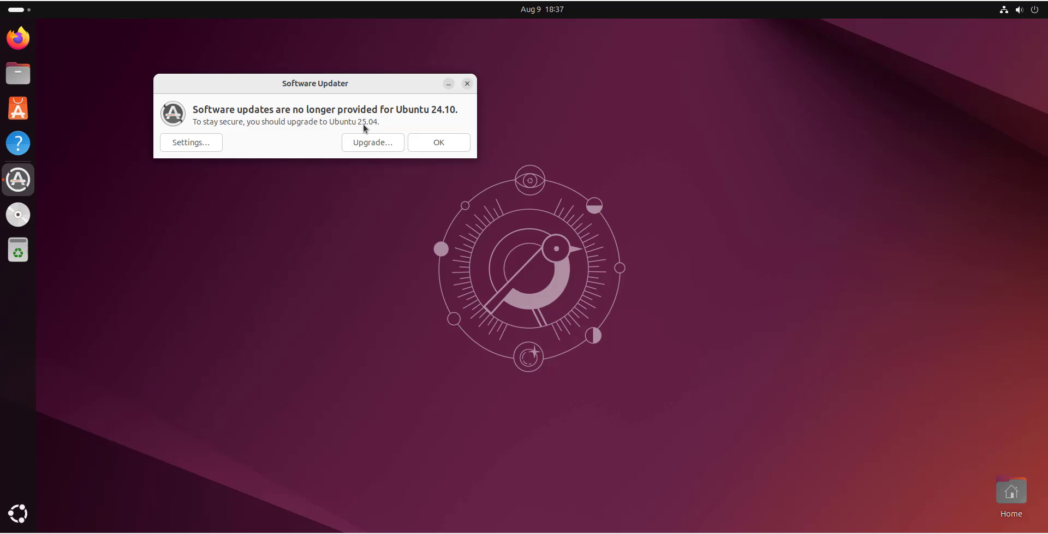
left_click_drag(370, 90, 441, 84)
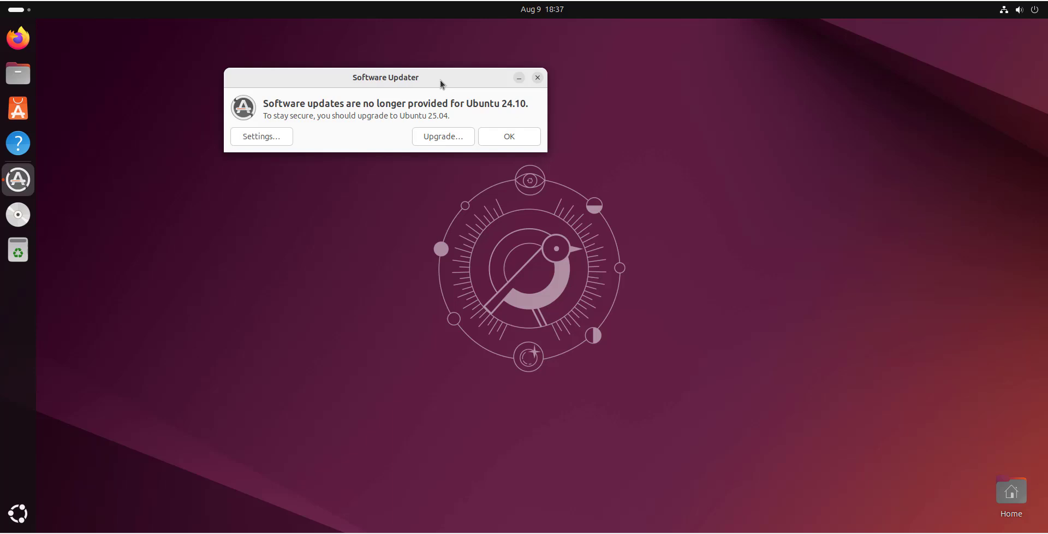
left_click(450, 139)
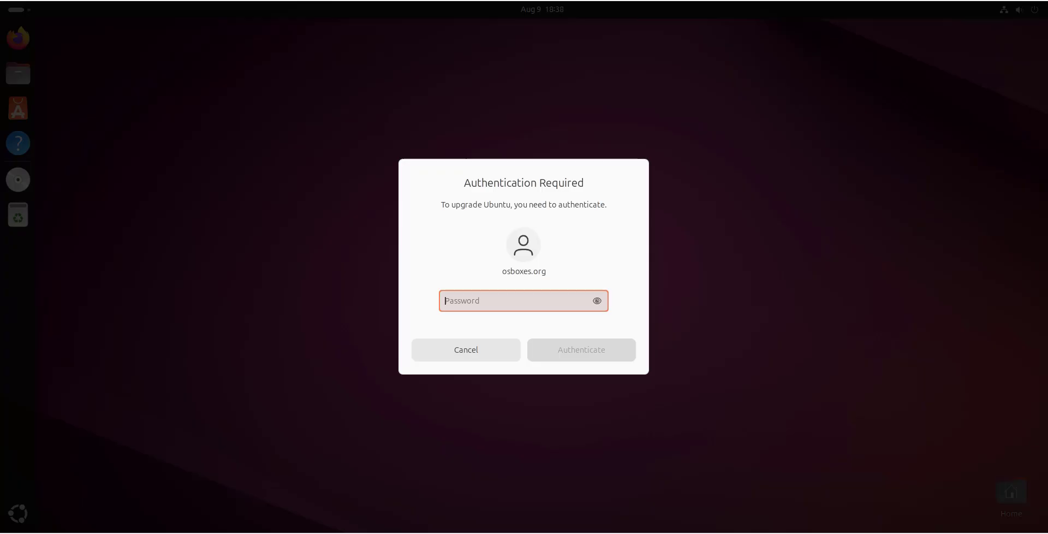
Step: Enter the account password to authorise the upgrade and raise the Release Notes window
key("Return")
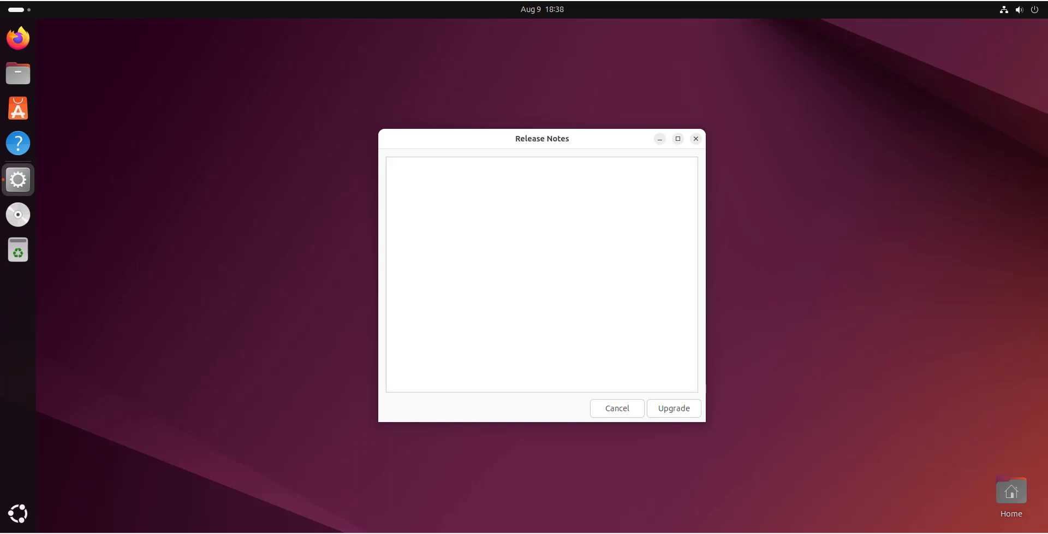
left_click_drag(459, 141, 448, 91)
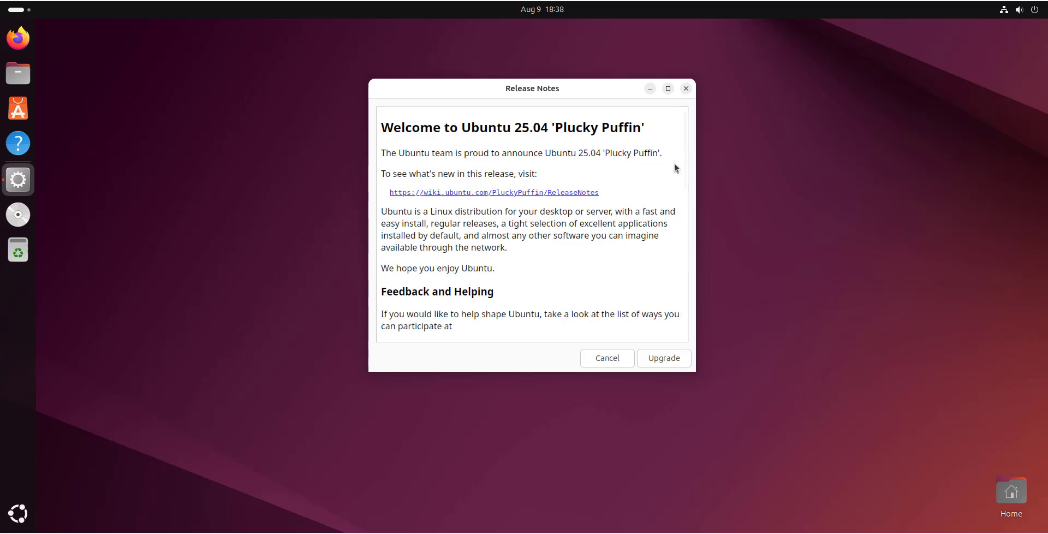
Step: Accept the Plucky Puffin release notes to start the upgrade to Ubuntu 25.04
left_click_drag(682, 162, 680, 336)
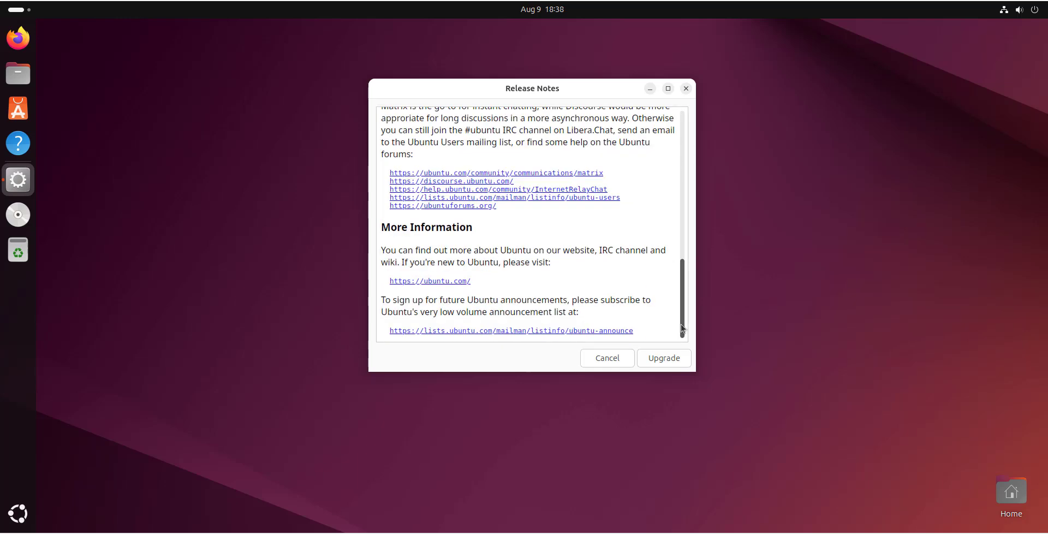
left_click(672, 361)
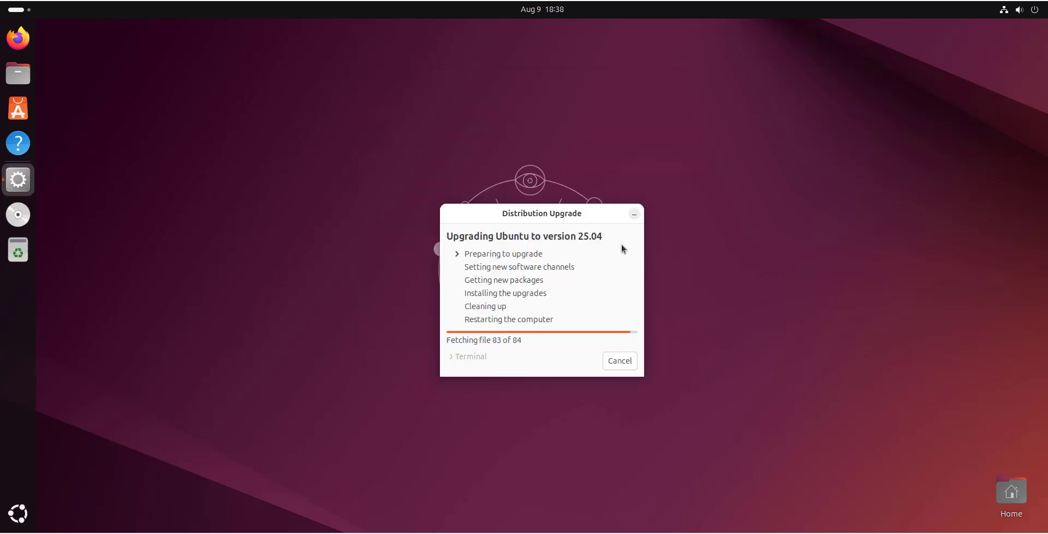
left_click_drag(577, 216, 575, 157)
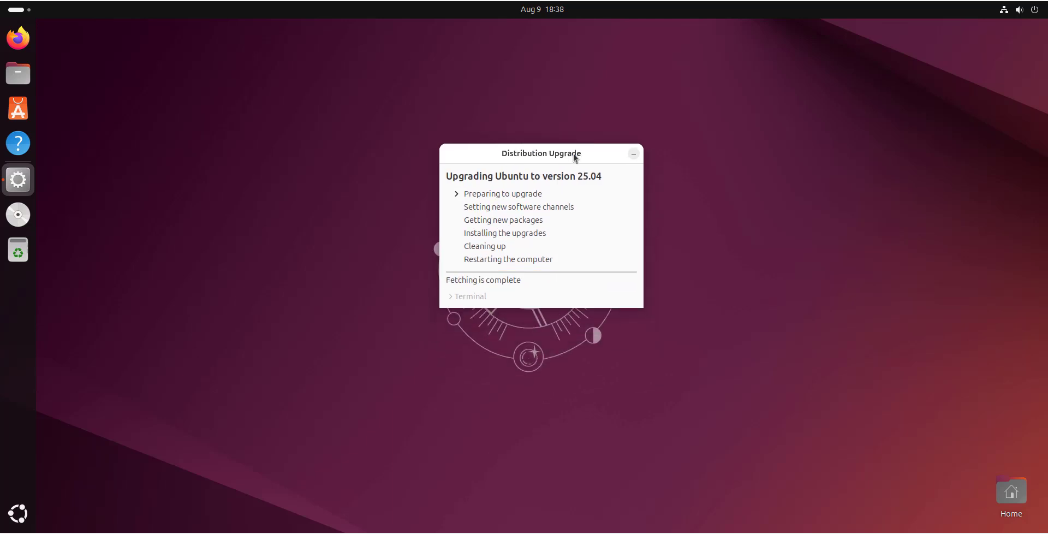
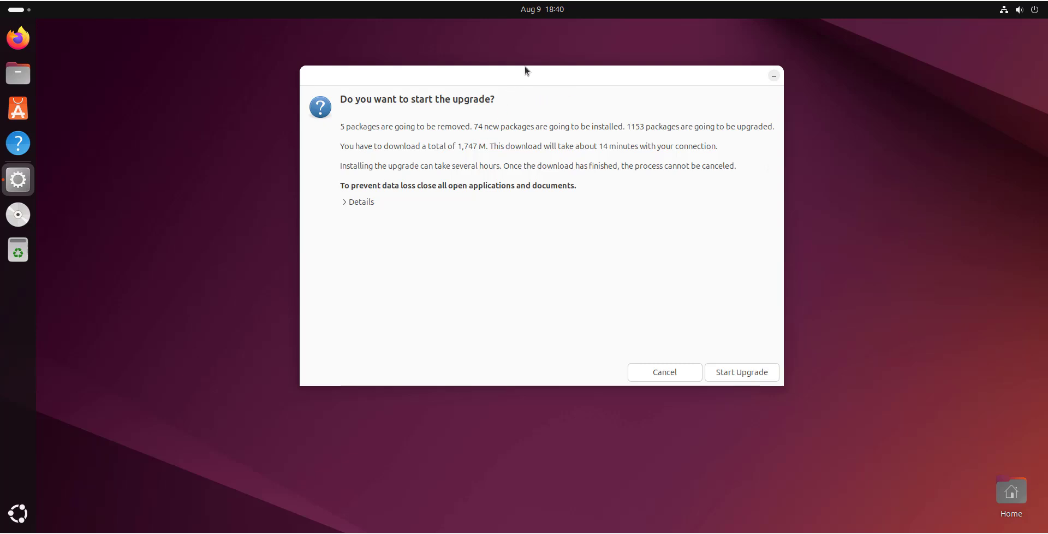
Step: Reposition the confirmation dialog and start the upgrade to Ubuntu 25.04
left_click_drag(529, 74, 519, 146)
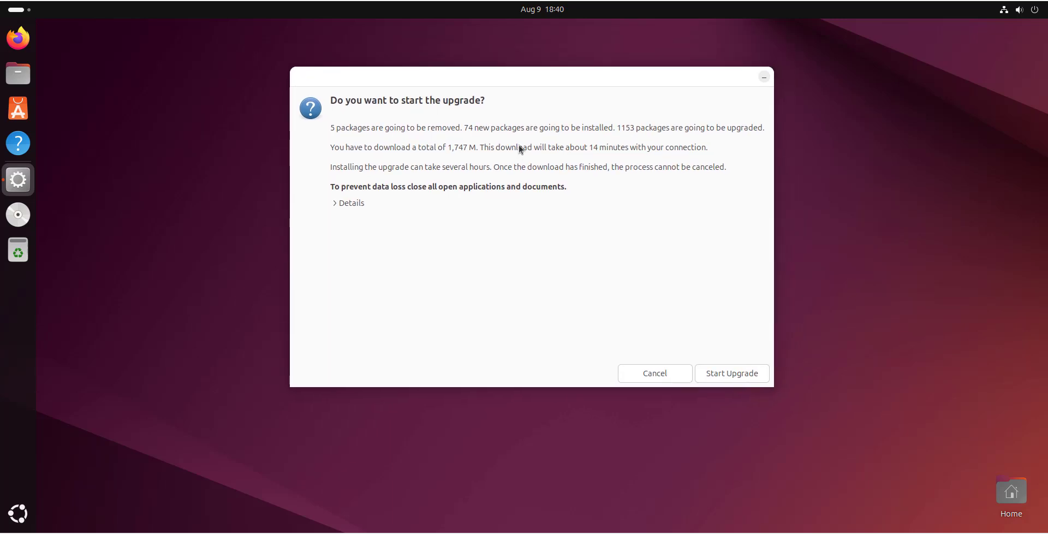
left_click(735, 378)
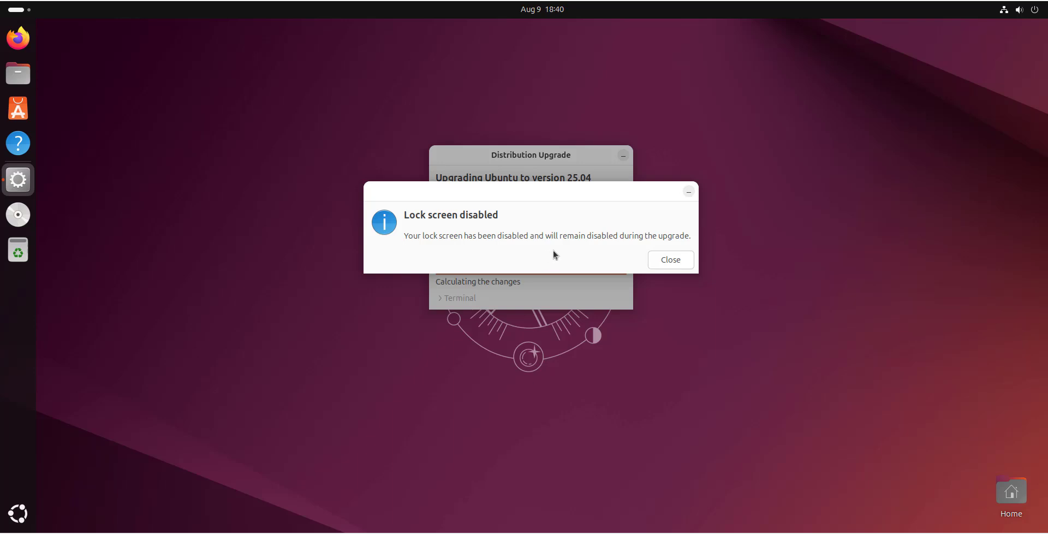
Step: Dismiss the 'Lock screen disabled' notice so the package download continues
left_click(678, 262)
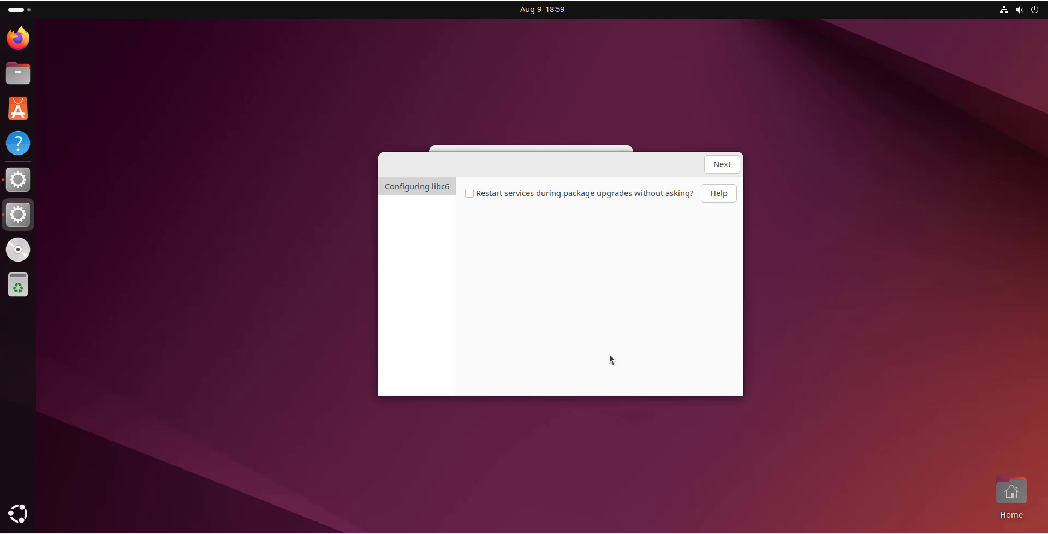
Step: Enable 'Restart services during package upgrades without asking?' and continue the libc6 configuration
left_click(469, 194)
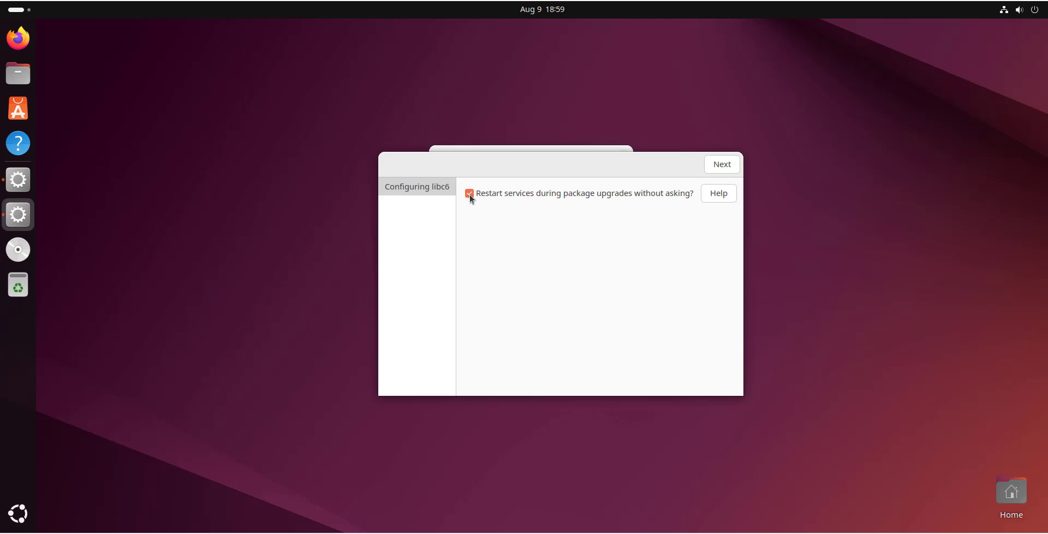
left_click(734, 164)
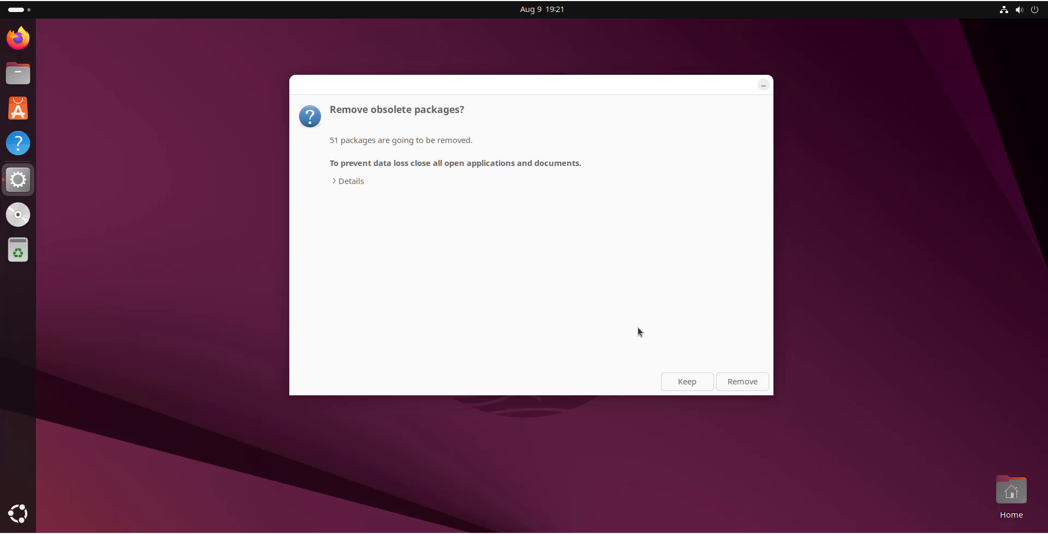
Step: Review the 'No longer needed' package list, then remove the 51 obsolete packages
left_click(334, 181)
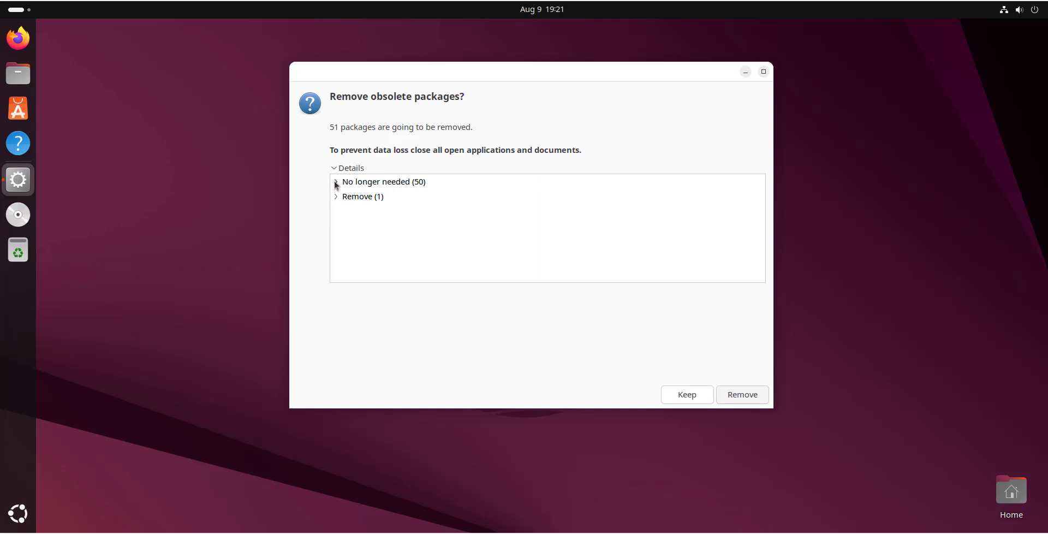
left_click(335, 183)
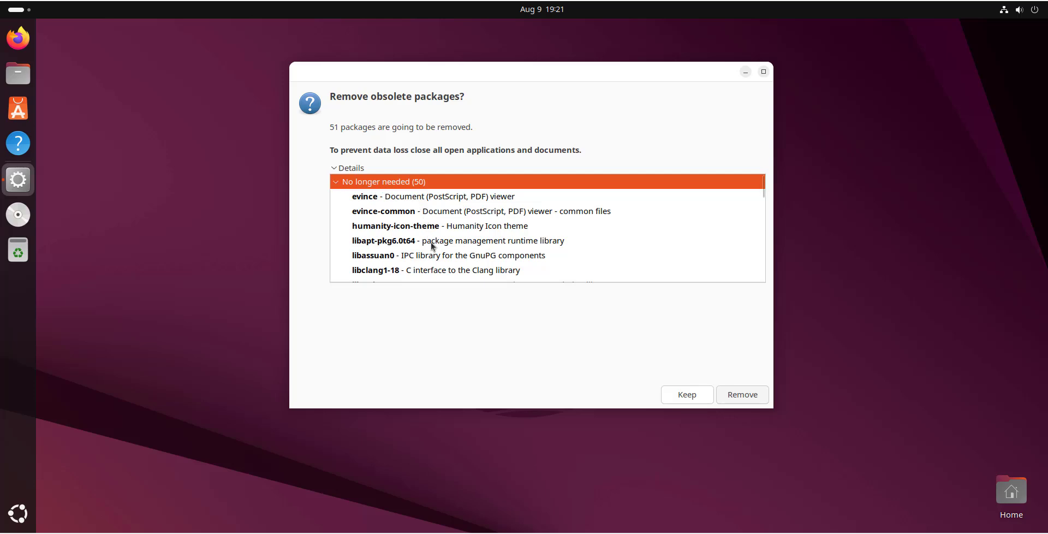
scroll(431, 246, "down", 6)
scroll(431, 247, "down", 10)
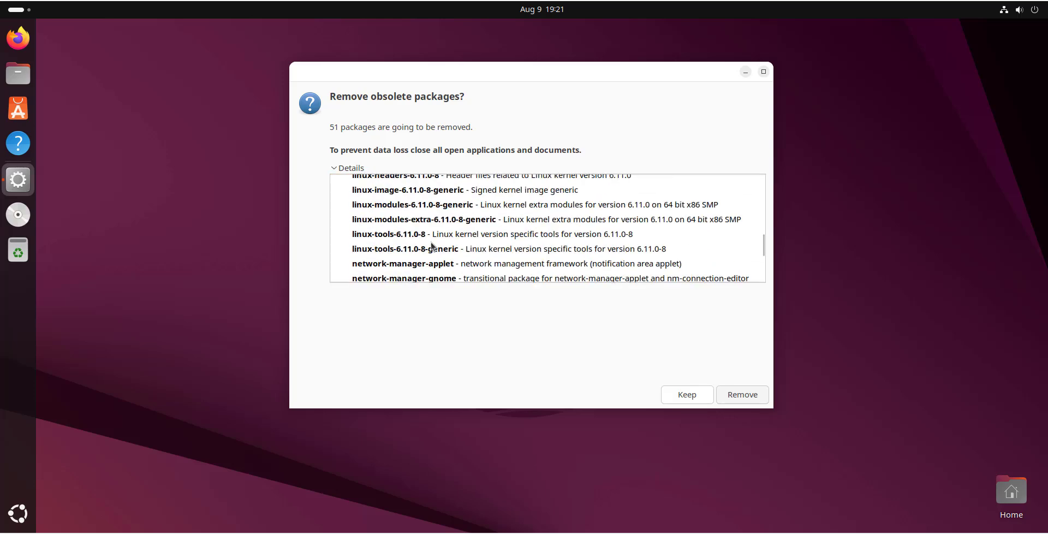
scroll(432, 246, "up", 3)
scroll(431, 246, "up", 6)
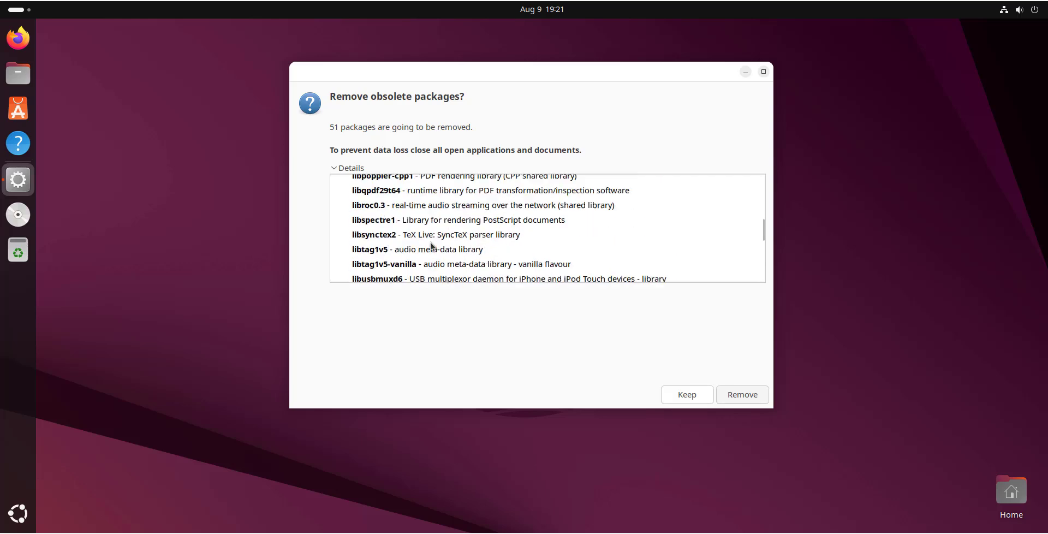
left_click(334, 169)
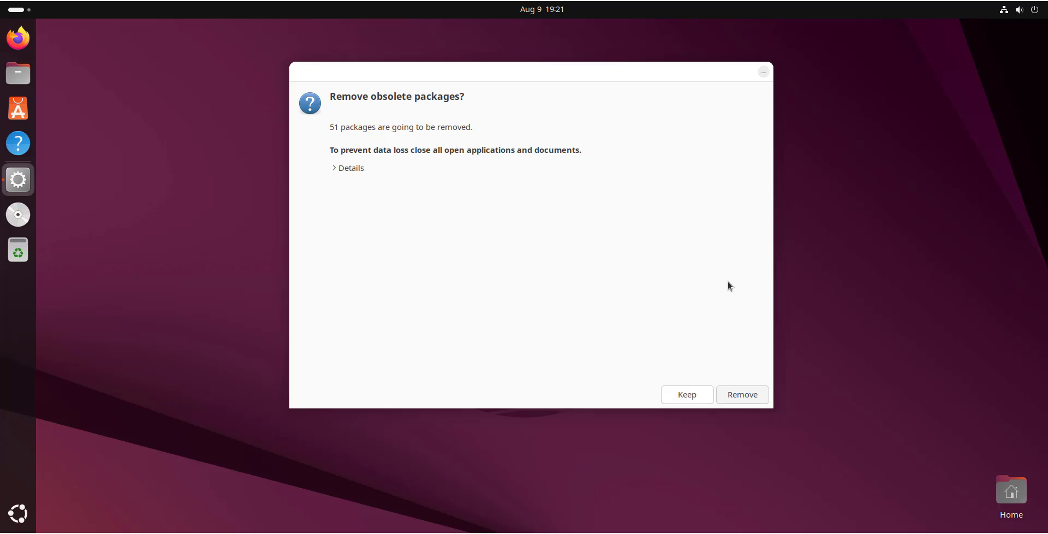
left_click(751, 395)
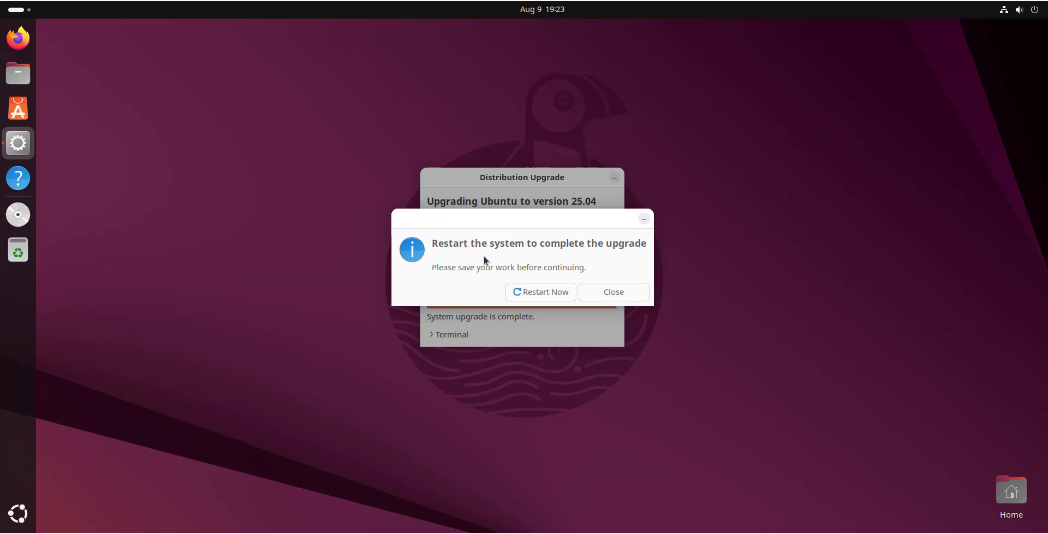
Step: Restart the system now to complete the upgrade
left_click(548, 292)
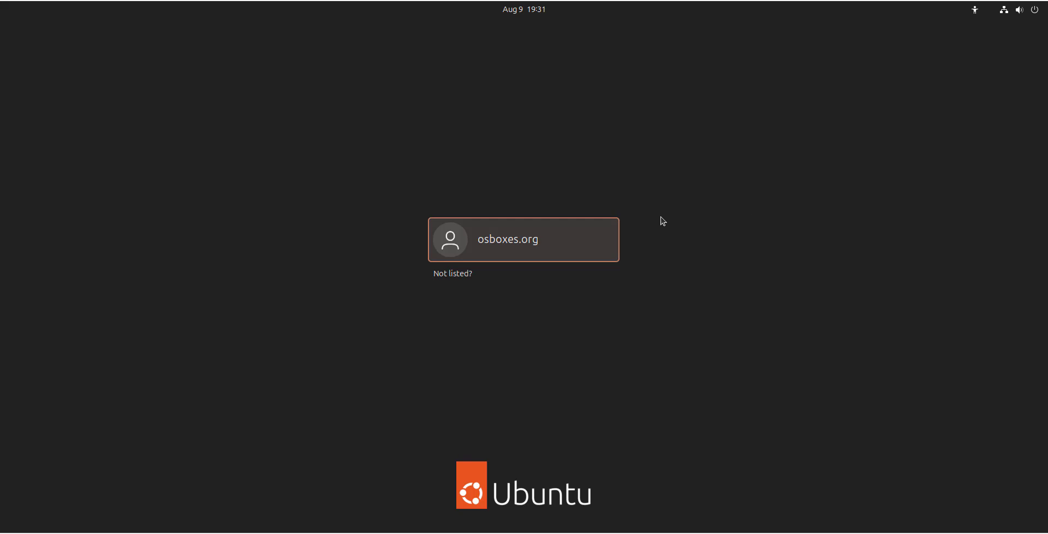
Step: Sign in to the user account with its password at the login screen
left_click(590, 243)
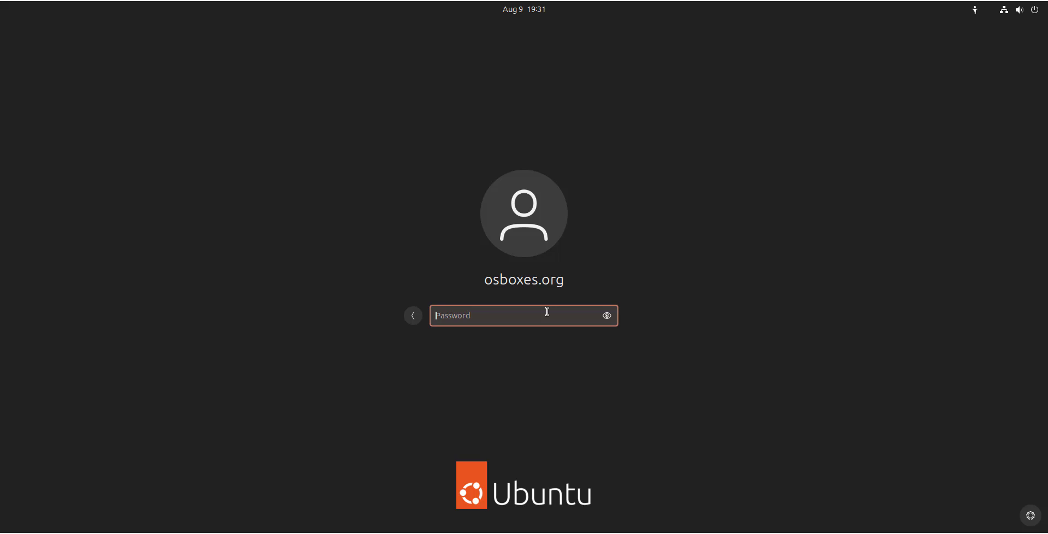
type("osboxes.org")
key("Return")
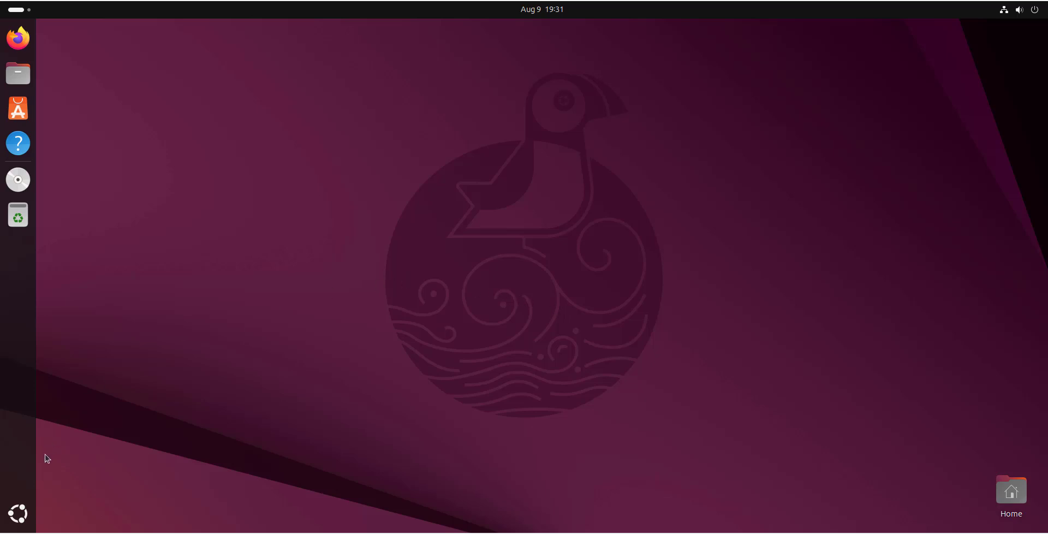
Step: Launch Terminal from the Utilities folder in Show Apps
left_click(31, 513)
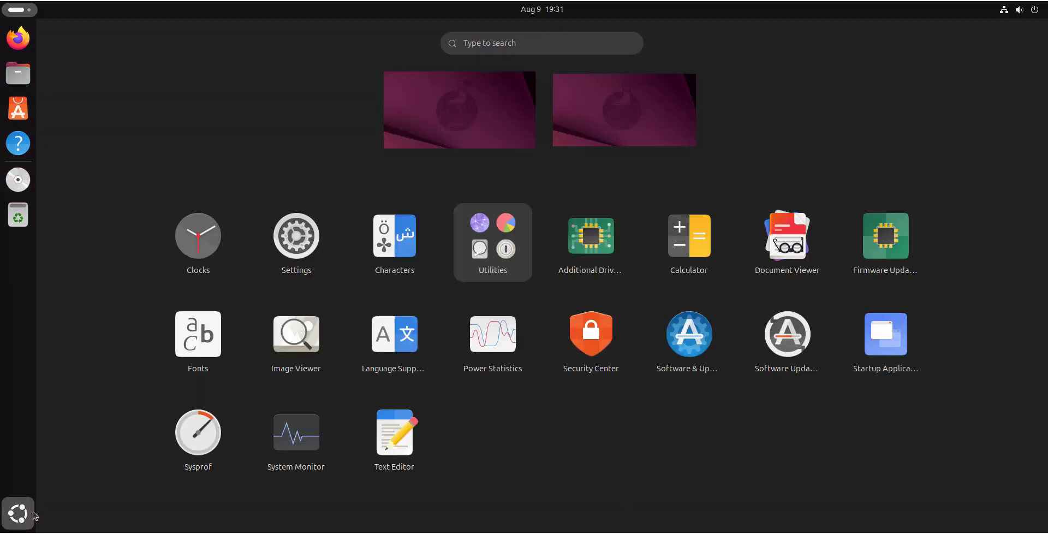
left_click(513, 247)
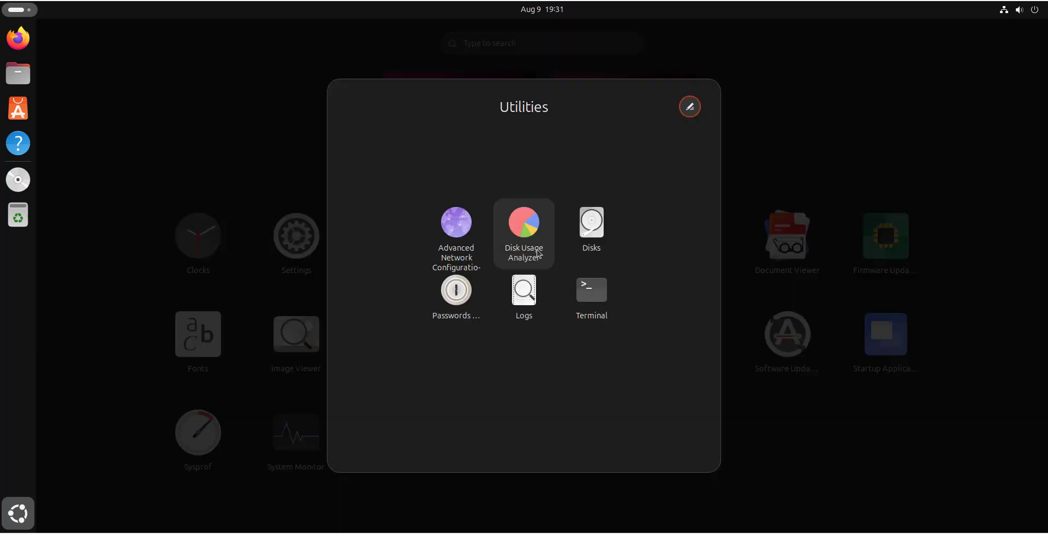
left_click(590, 298)
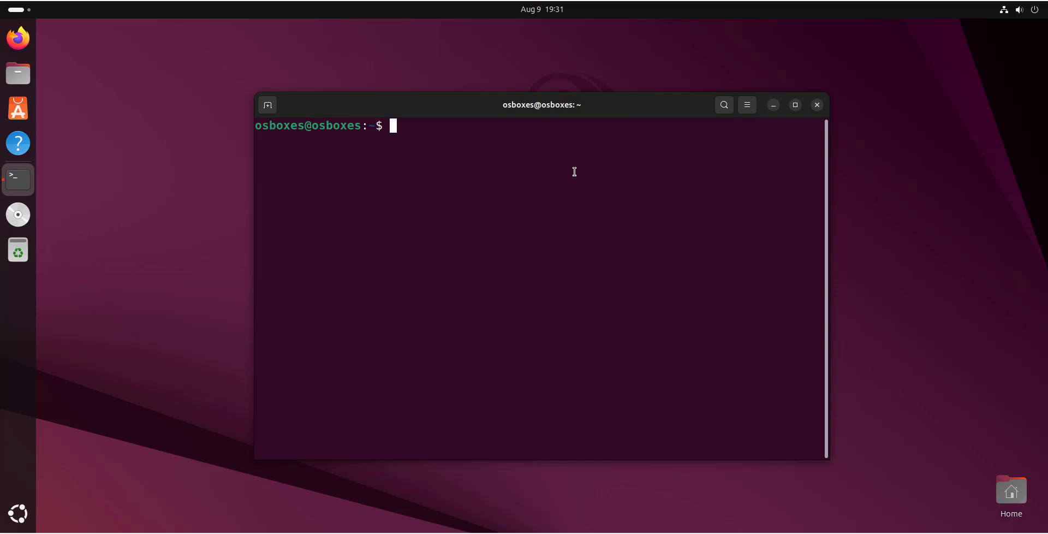
Step: Run hostnamectl and highlight the Ubuntu 25.04 operating system value
key("Return")
key("Return")
type("host")
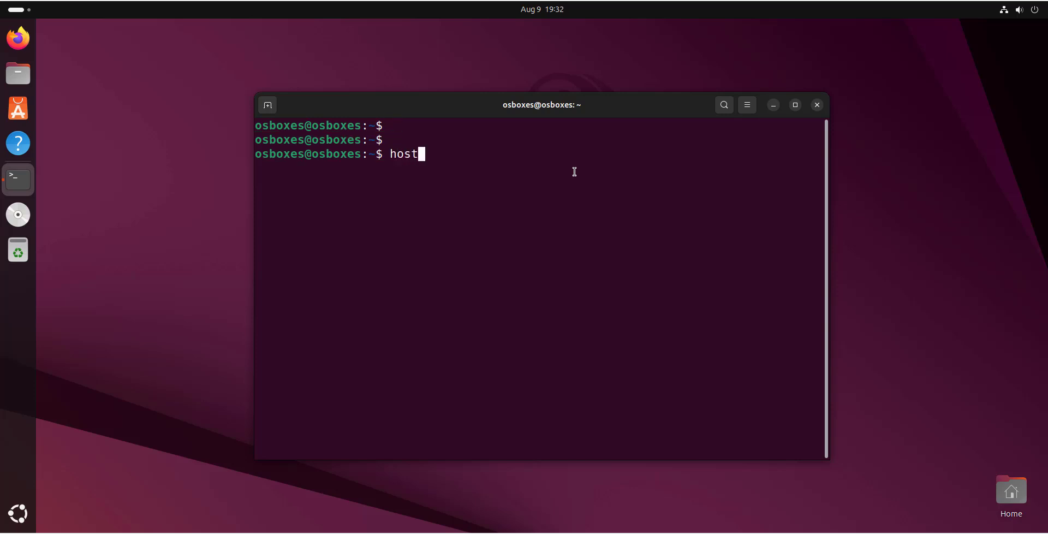
type("namectl")
key("Return")
key("Return")
key("Return")
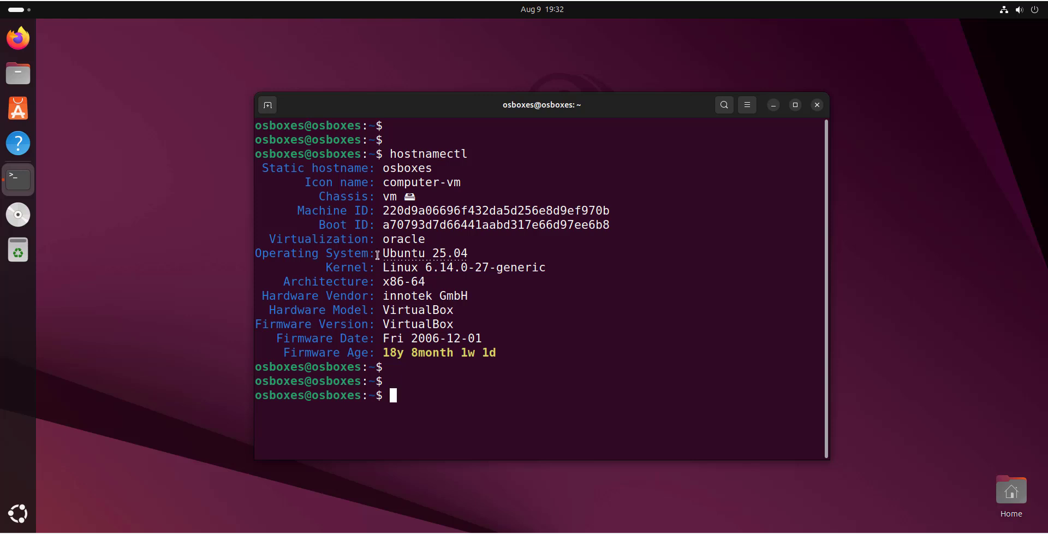
left_click_drag(377, 255, 469, 255)
left_click(454, 411)
Step: Print /etc/os-release, highlighting Ubuntu 25.04 and Plucky Puffin, and nudge the window
key("Return")
type("ca")
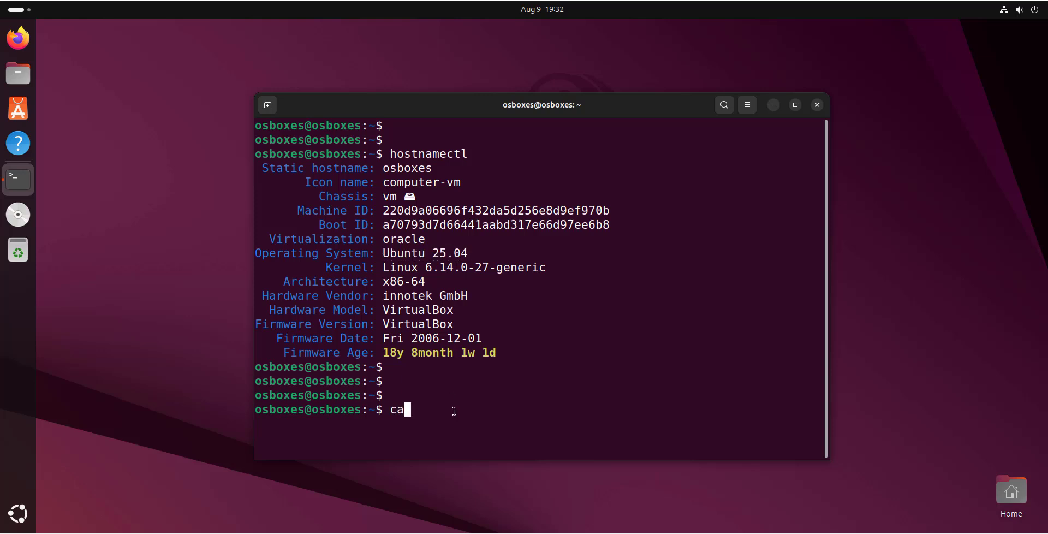
type("t /etc/ps-re")
type("lease")
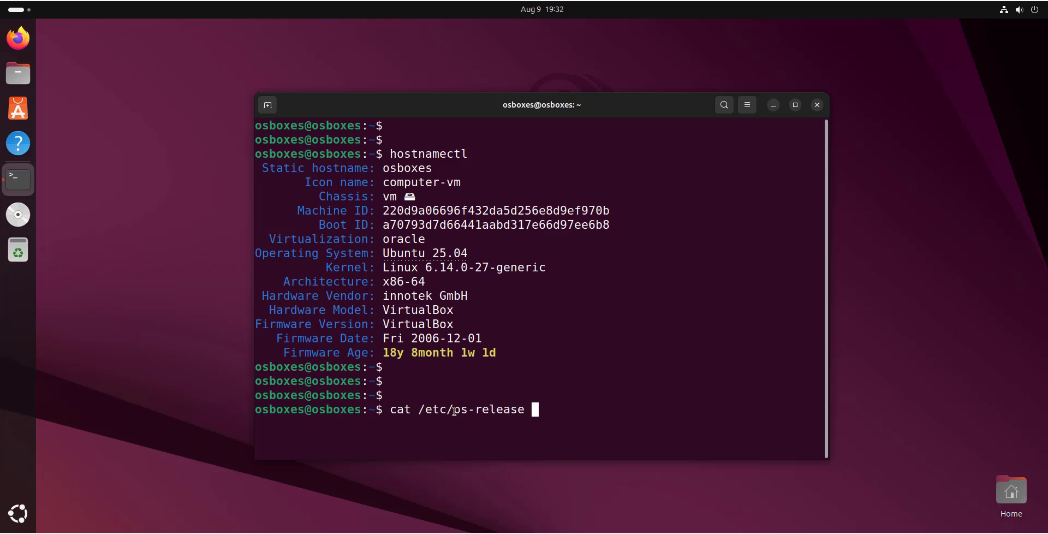
key("Return")
key("Return")
key("Return")
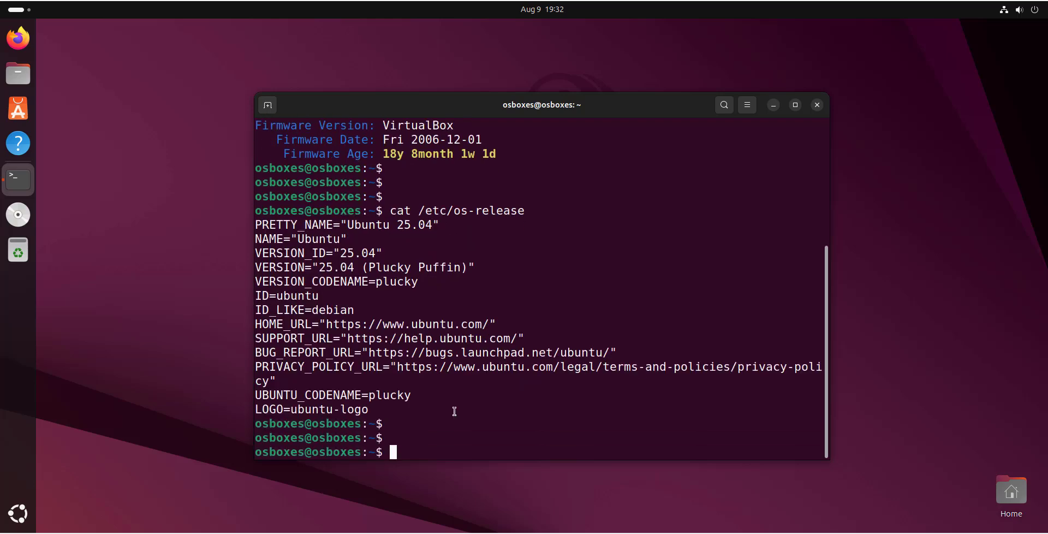
left_click_drag(347, 225, 429, 225)
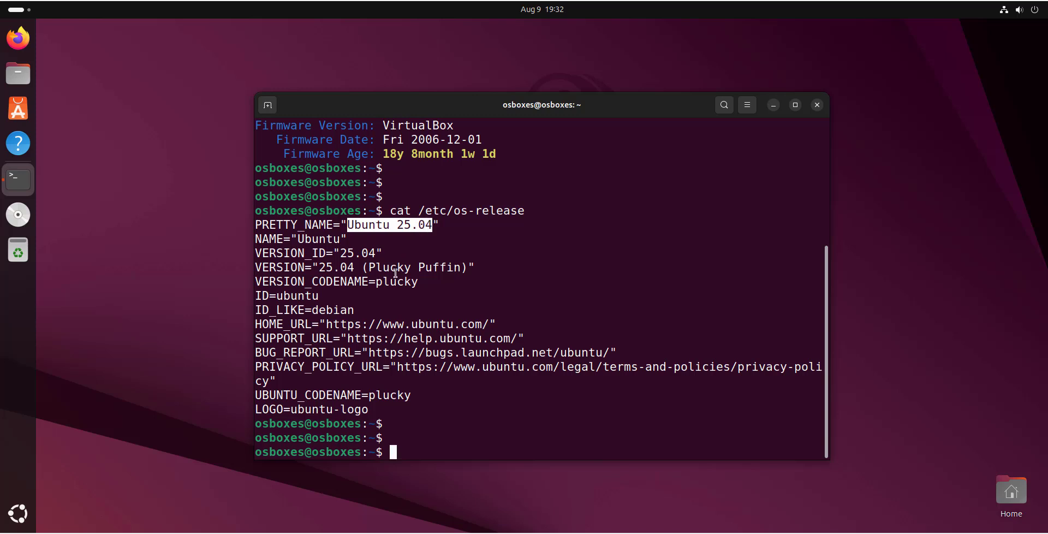
left_click_drag(365, 267, 461, 268)
left_click(425, 378)
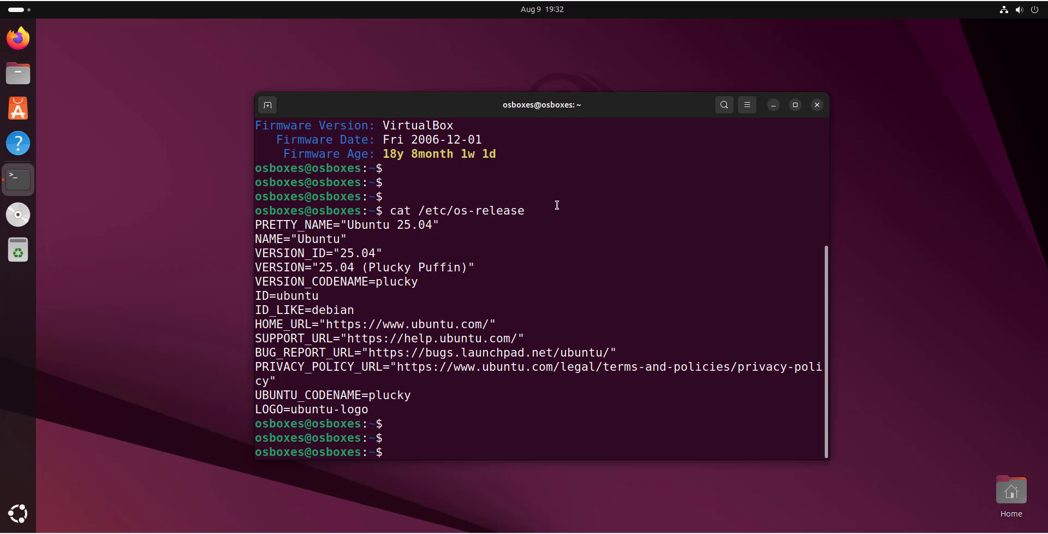
left_click_drag(575, 110, 557, 97)
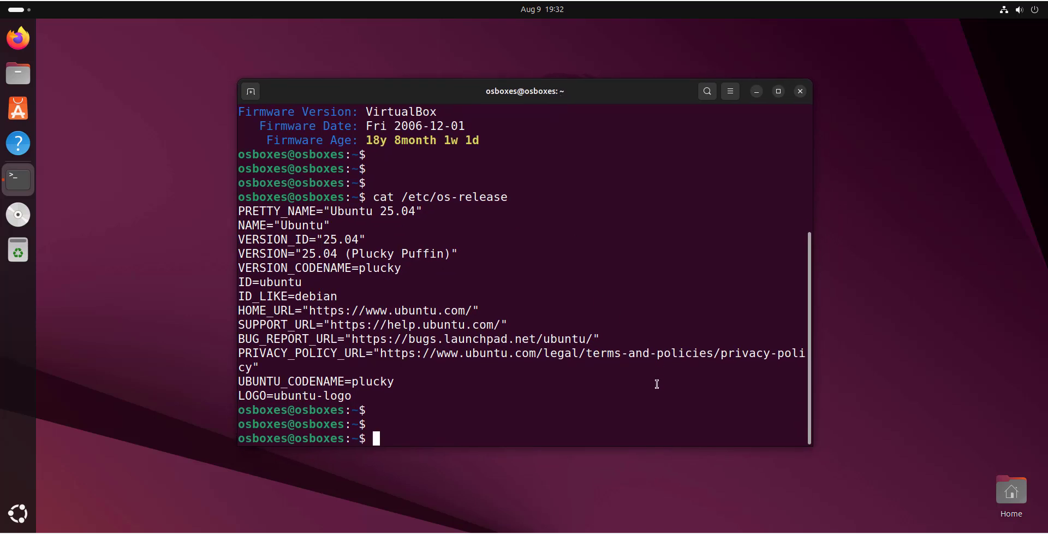